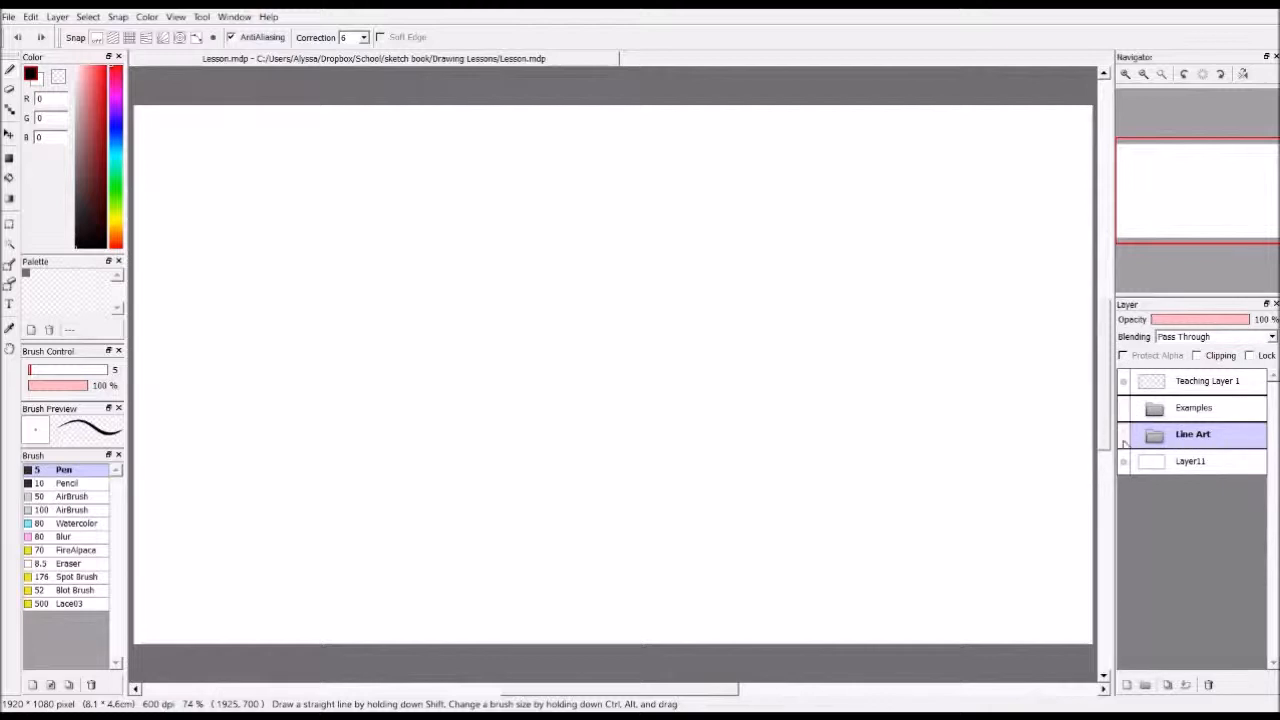
Make the Line Art folder visible on the canvas
{"action": "left_click", "coordinate": [1125, 436]}
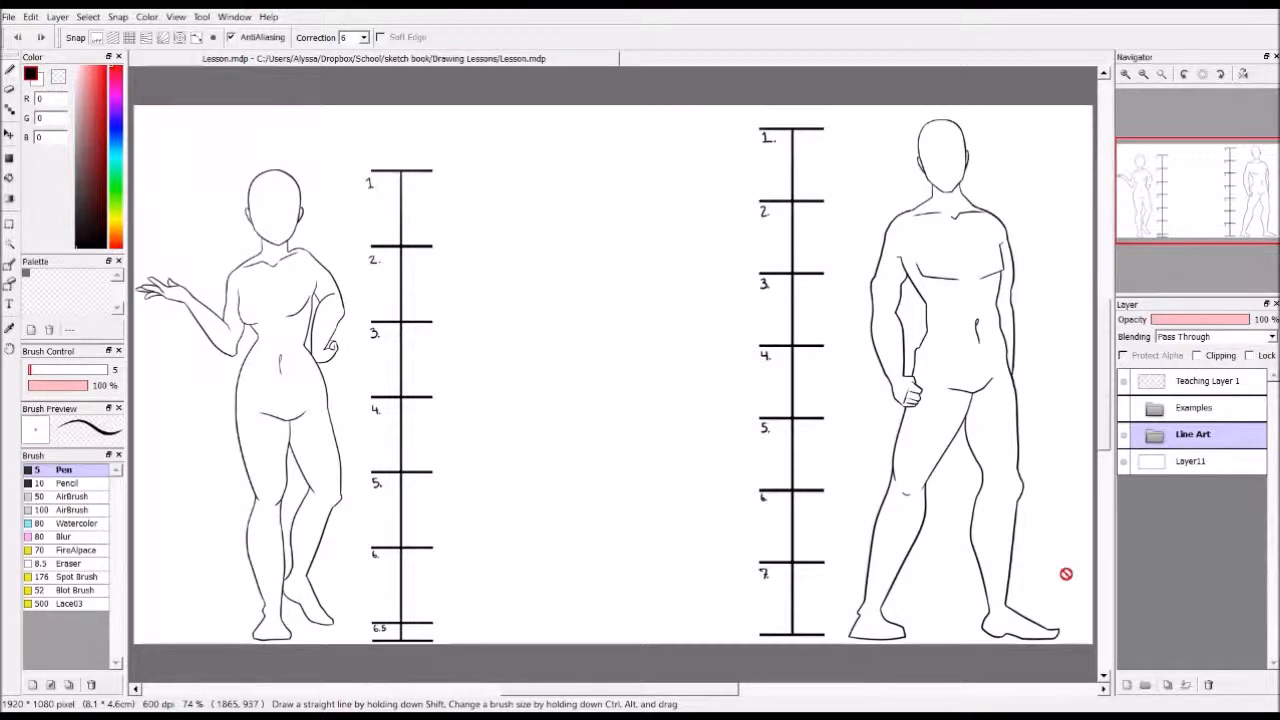
Examine the female figure and its numbered head-height scale up close, from the head down to the 6.5 mark at the feet
{"action": "left_click_drag", "start_coordinate": [698, 691], "coordinate": [640, 698]}
{"action": "scroll", "coordinate": [515, 547], "scroll_direction": "up", "scroll_amount": 1}
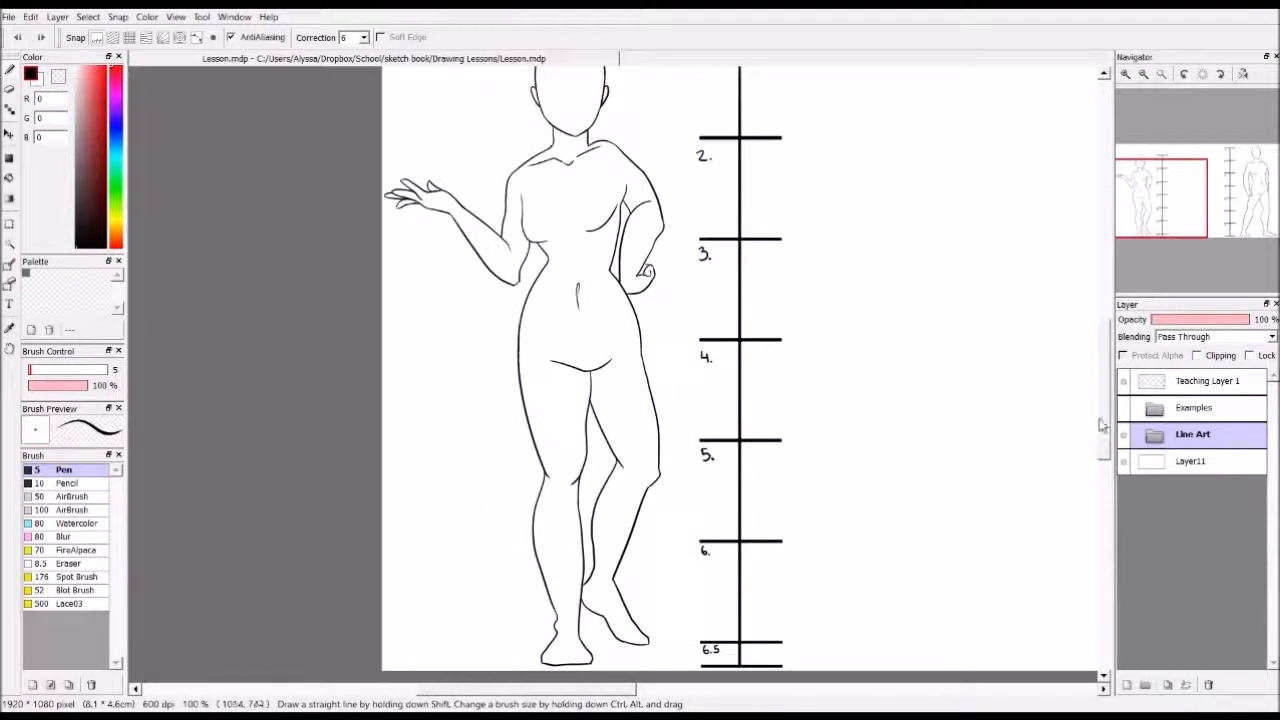
{"action": "scroll", "coordinate": [1105, 418], "scroll_direction": "up", "scroll_amount": 2}
{"action": "left_click_drag", "start_coordinate": [1105, 419], "coordinate": [1105, 421]}
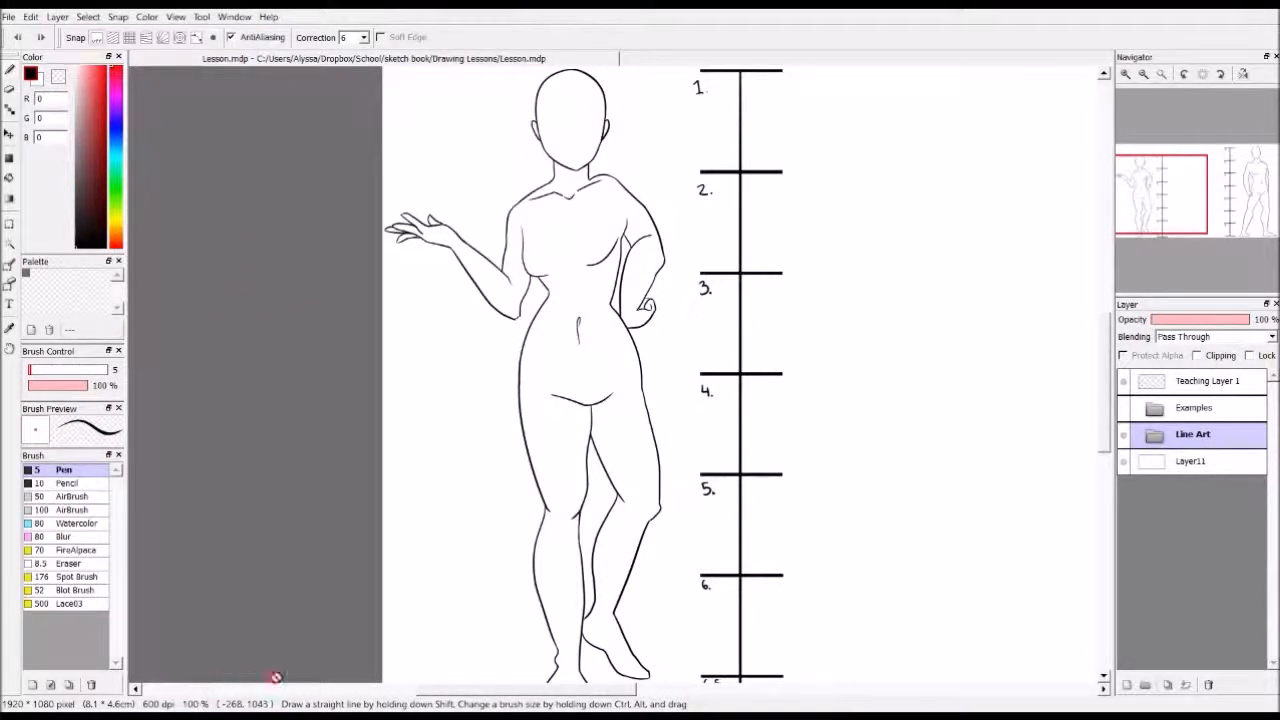
{"action": "scroll", "coordinate": [337, 657], "scroll_direction": "down", "scroll_amount": 2}
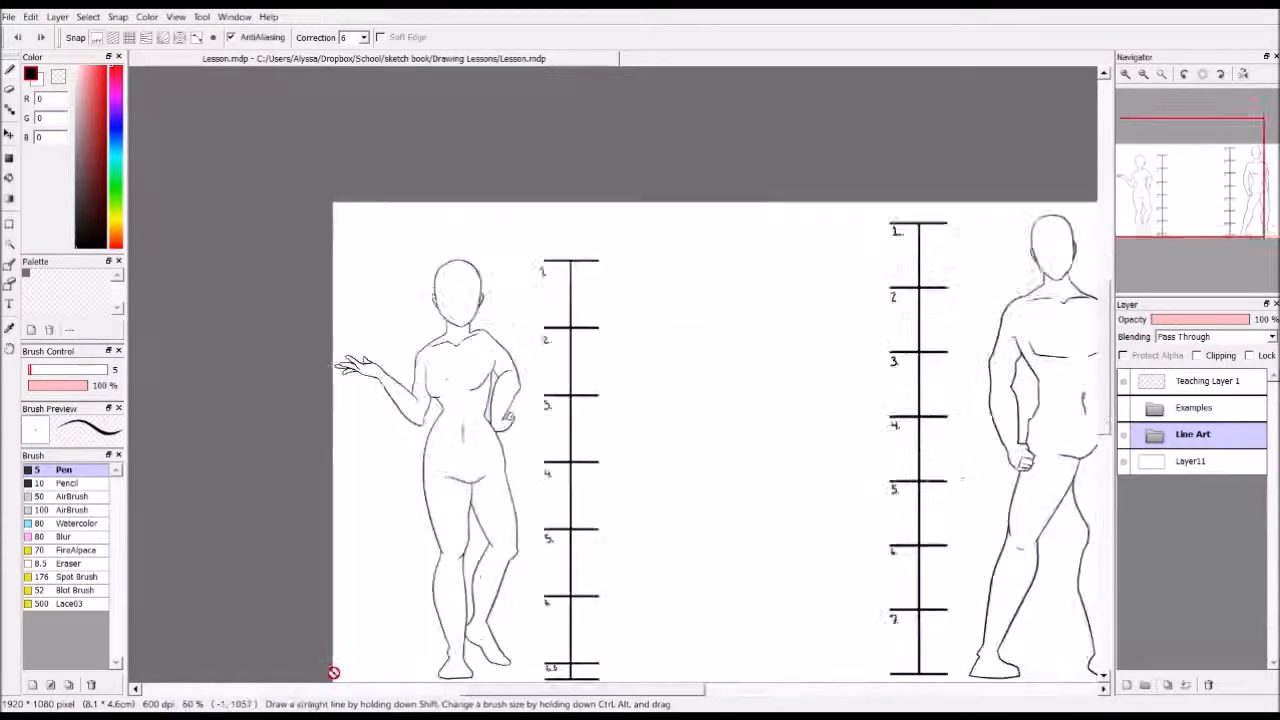
{"action": "scroll", "coordinate": [334, 673], "scroll_direction": "up", "scroll_amount": 2}
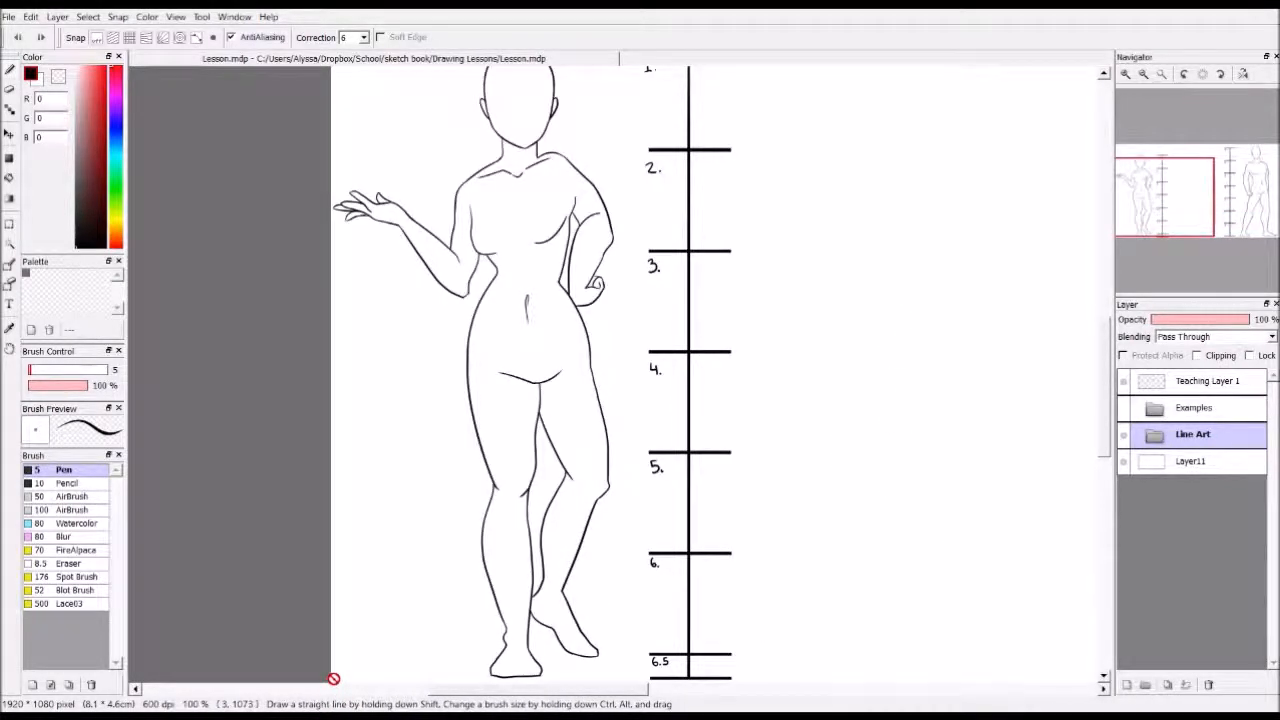
{"action": "scroll", "coordinate": [333, 680], "scroll_direction": "down", "scroll_amount": 1}
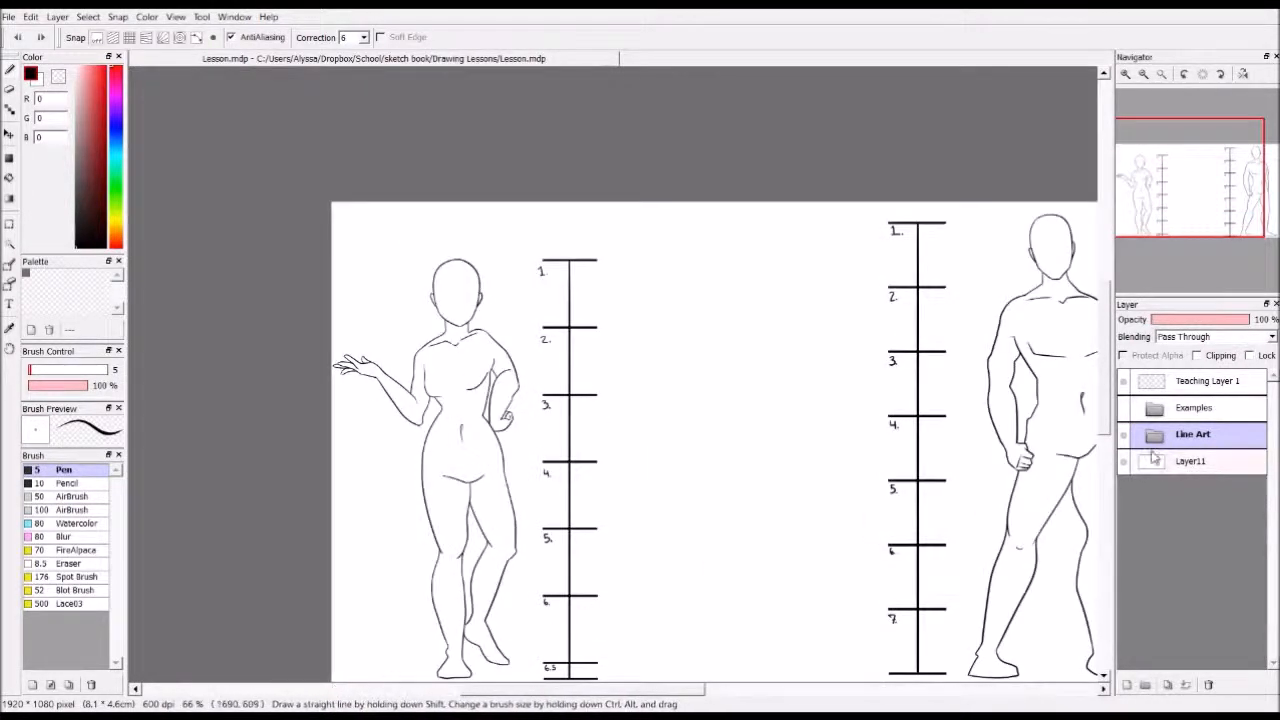
{"action": "mouse_move", "coordinate": [1105, 407]}
{"action": "left_mouse_down"}
{"action": "mouse_move", "coordinate": [1104, 394]}
{"action": "mouse_move", "coordinate": [1104, 418]}
{"action": "left_mouse_up"}
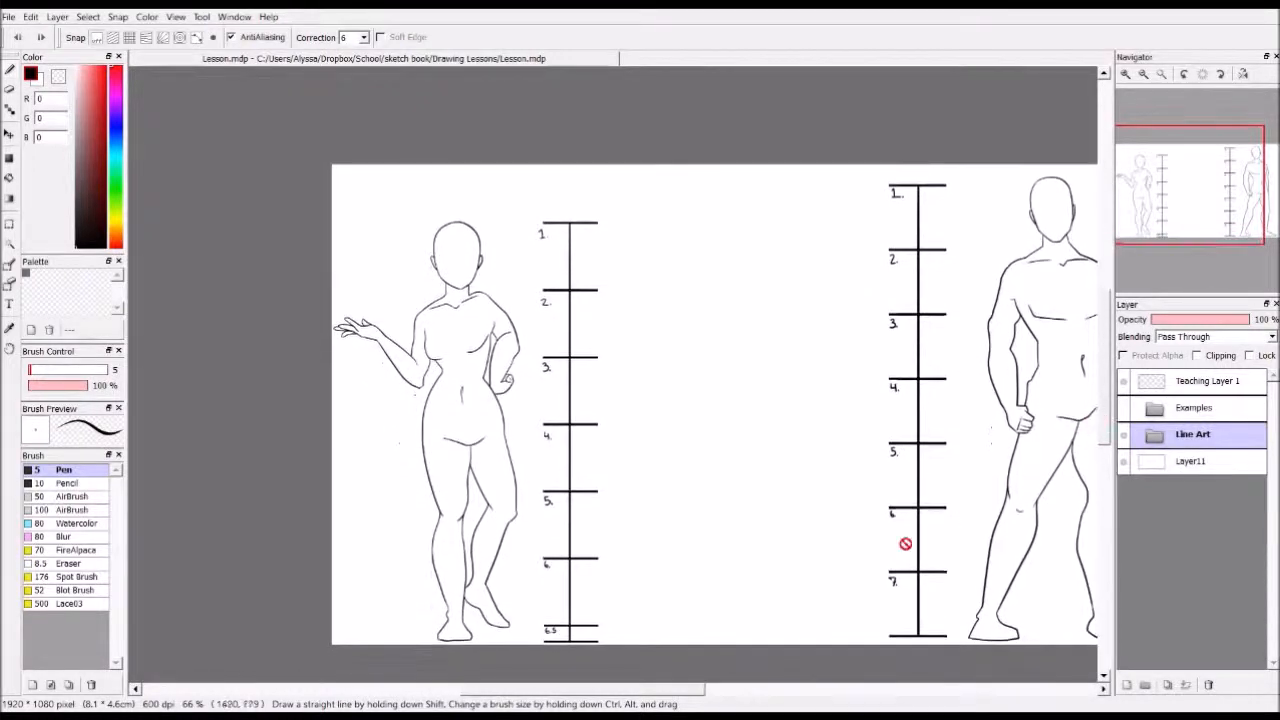
{"action": "scroll", "coordinate": [698, 677], "scroll_direction": "left", "scroll_amount": 3}
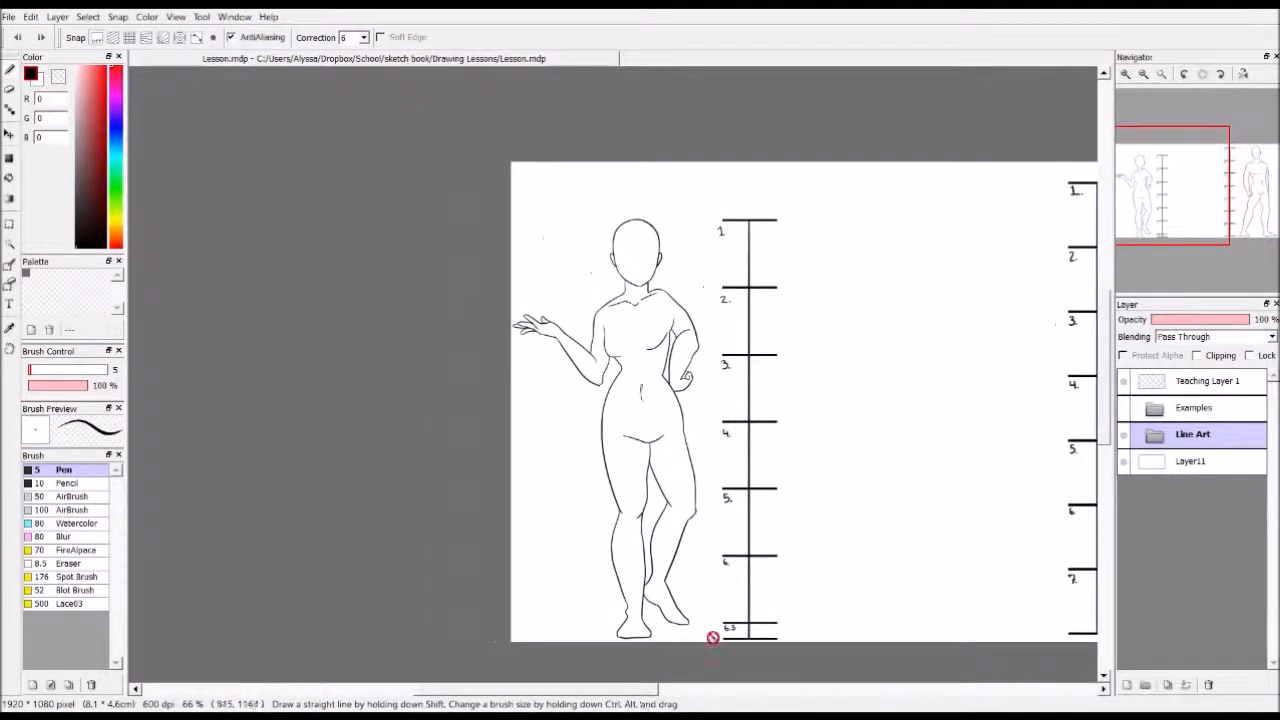
{"action": "scroll", "coordinate": [727, 628], "scroll_direction": "up", "scroll_amount": 3}
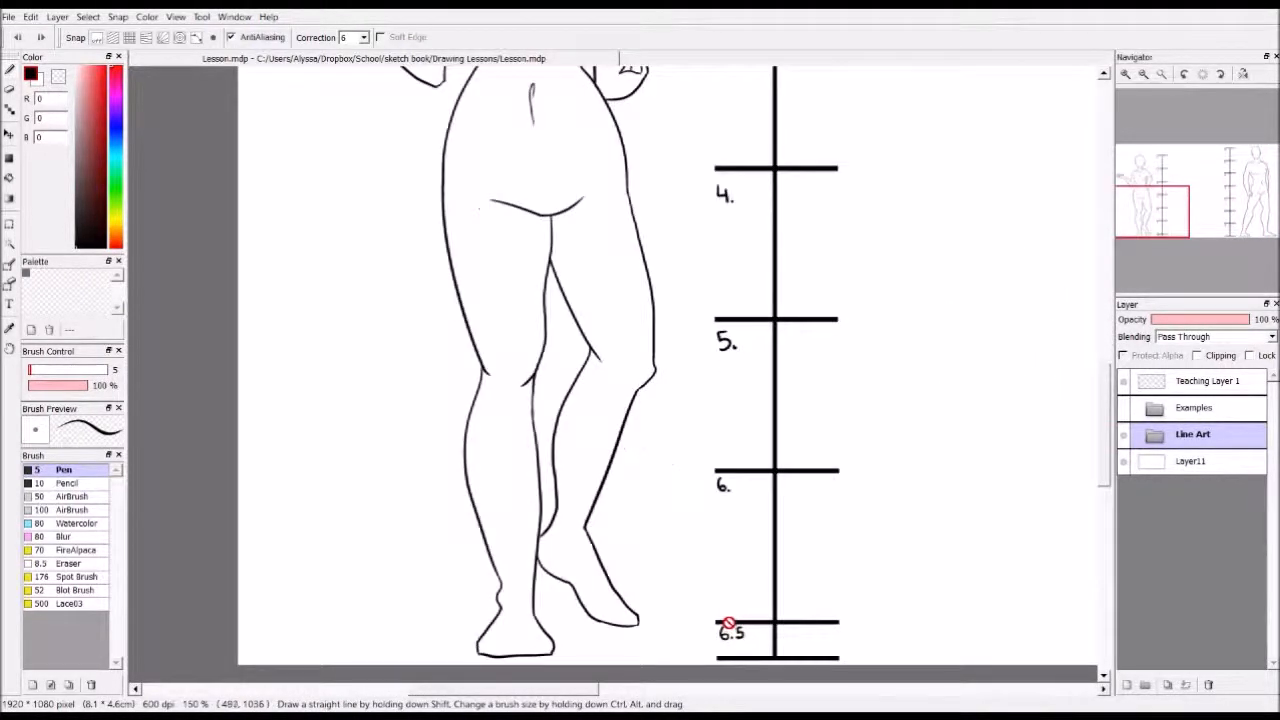
{"action": "scroll", "coordinate": [749, 486], "scroll_direction": "down", "scroll_amount": 1}
{"action": "left_click_drag", "start_coordinate": [1108, 408], "coordinate": [1105, 390]}
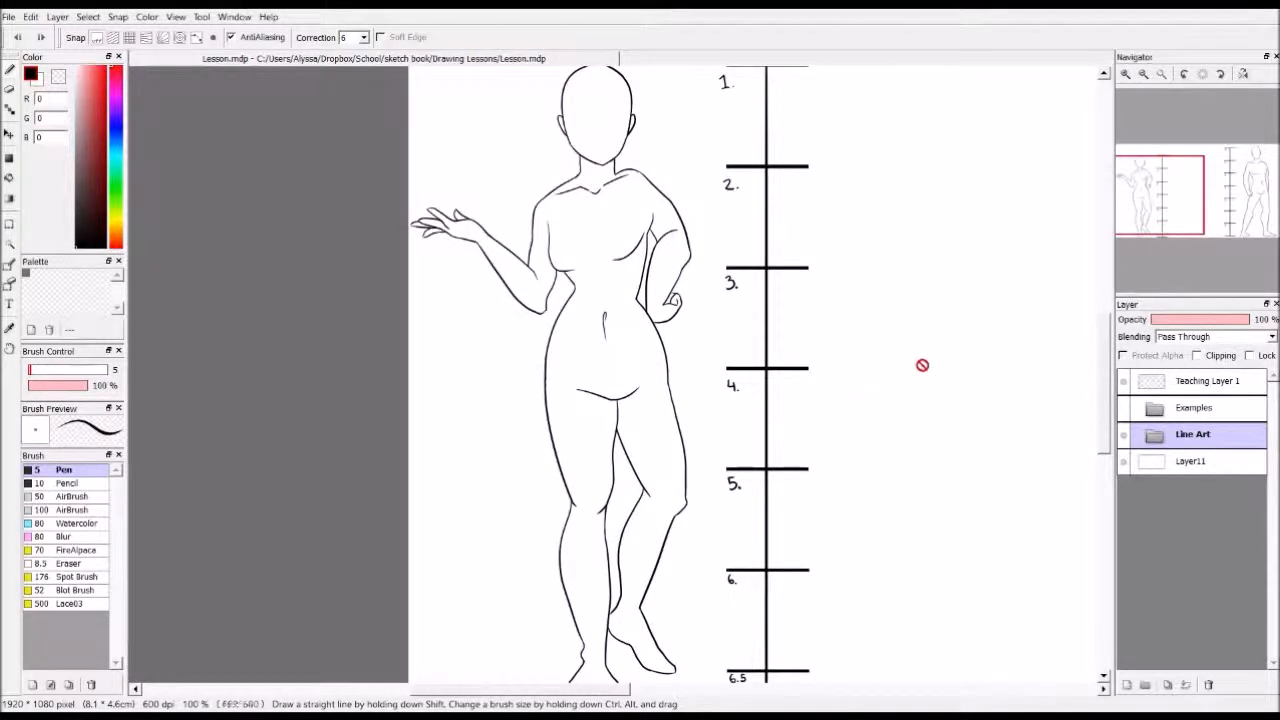
{"action": "left_click_drag", "start_coordinate": [1105, 366], "coordinate": [1100, 367]}
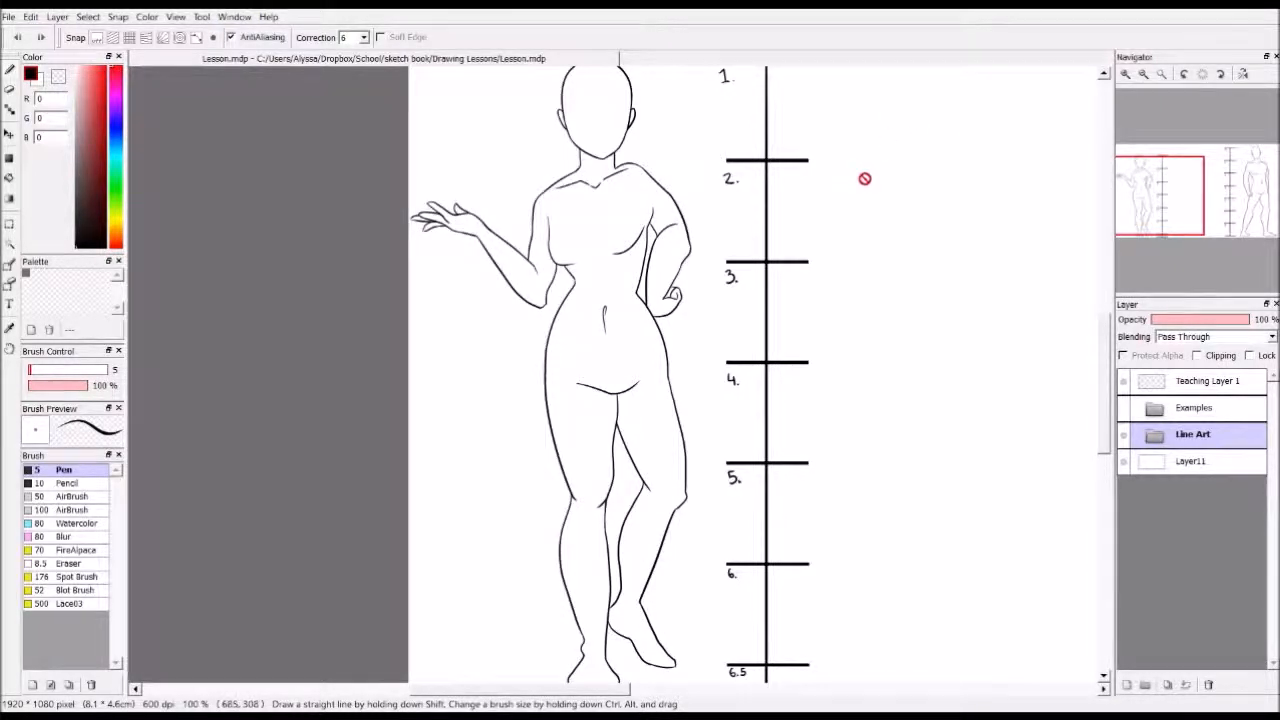
Set the brush colour to pure red (255, 0, 0) and make Teaching Layer 1 the active layer
{"action": "left_click_drag", "start_coordinate": [92, 130], "coordinate": [111, 62]}
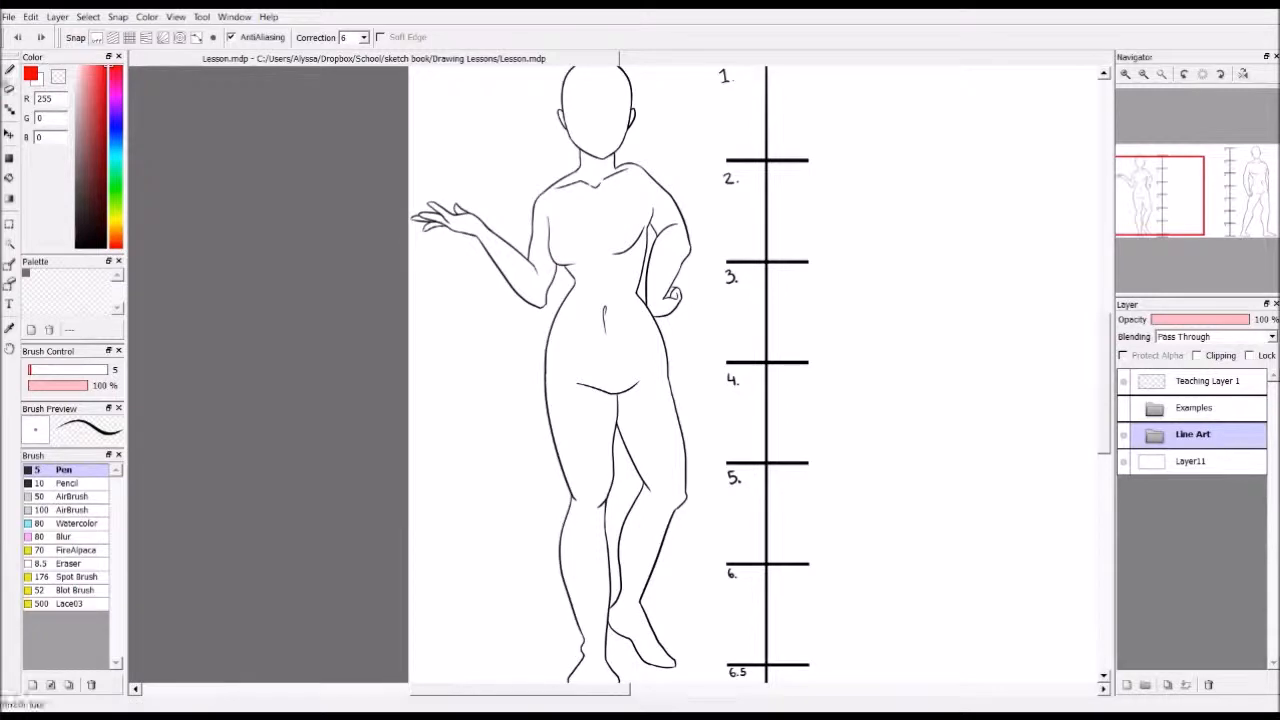
{"action": "left_click", "coordinate": [1155, 437]}
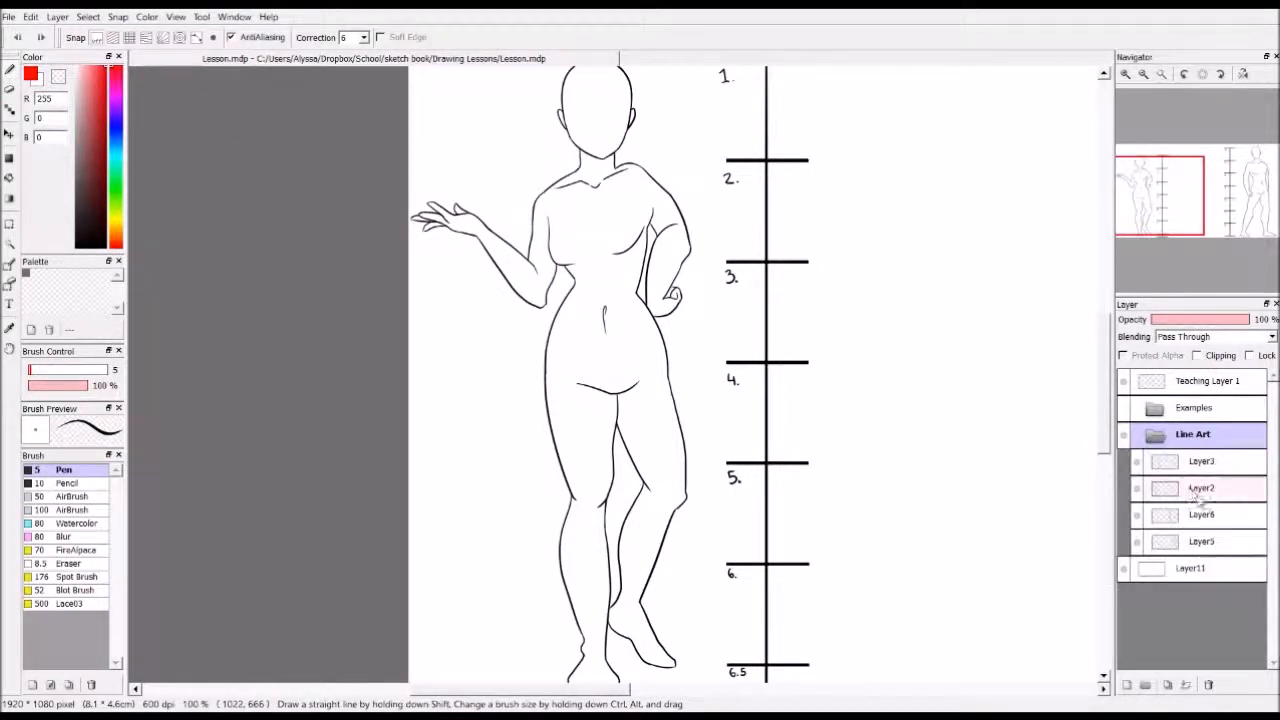
{"action": "left_click", "coordinate": [1156, 437]}
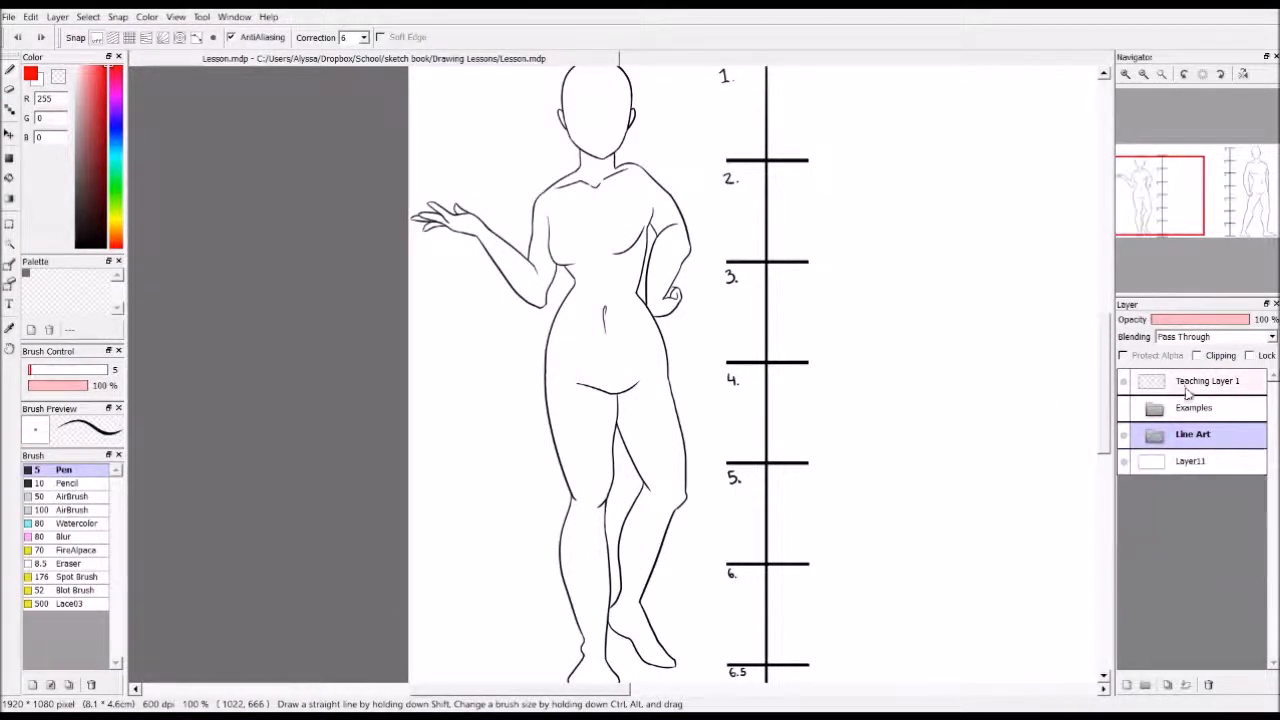
{"action": "left_click", "coordinate": [1188, 386]}
Draw a red horizontal guide line from the female figure's chest across to mark 3 on the scale
{"action": "left_click_drag", "start_coordinate": [560, 254], "coordinate": [845, 242]}
{"action": "key", "text": "ctrl+z"}
{"action": "mouse_move", "coordinate": [576, 263]}
{"action": "left_mouse_down"}
{"action": "mouse_move", "coordinate": [834, 270]}
{"action": "mouse_move", "coordinate": [514, 255]}
{"action": "left_mouse_up"}
{"action": "key", "text": "ctrl+z"}
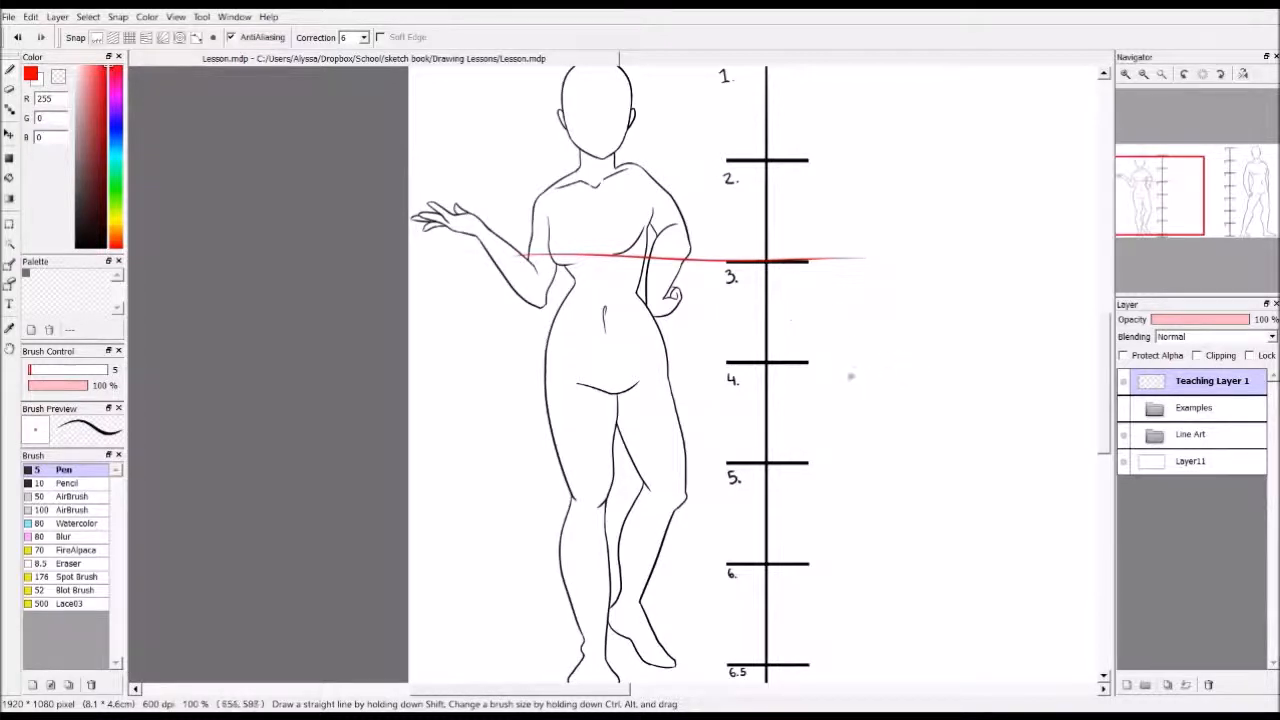
Draw red guide lines across the female figure's hips and upper thighs through the scale around mark 4, and circle the pelvic area
{"action": "left_click_drag", "start_coordinate": [531, 377], "coordinate": [760, 379]}
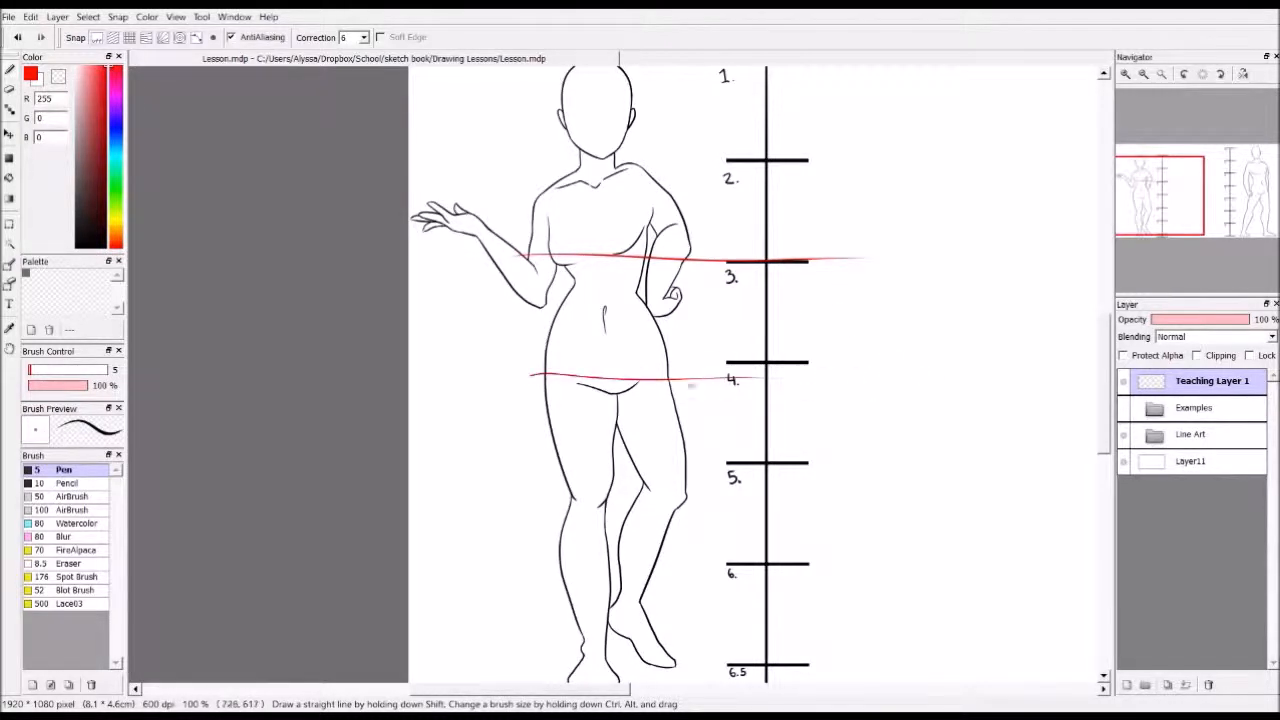
{"action": "key", "text": "ctrl+z"}
{"action": "left_click_drag", "start_coordinate": [523, 375], "coordinate": [860, 357]}
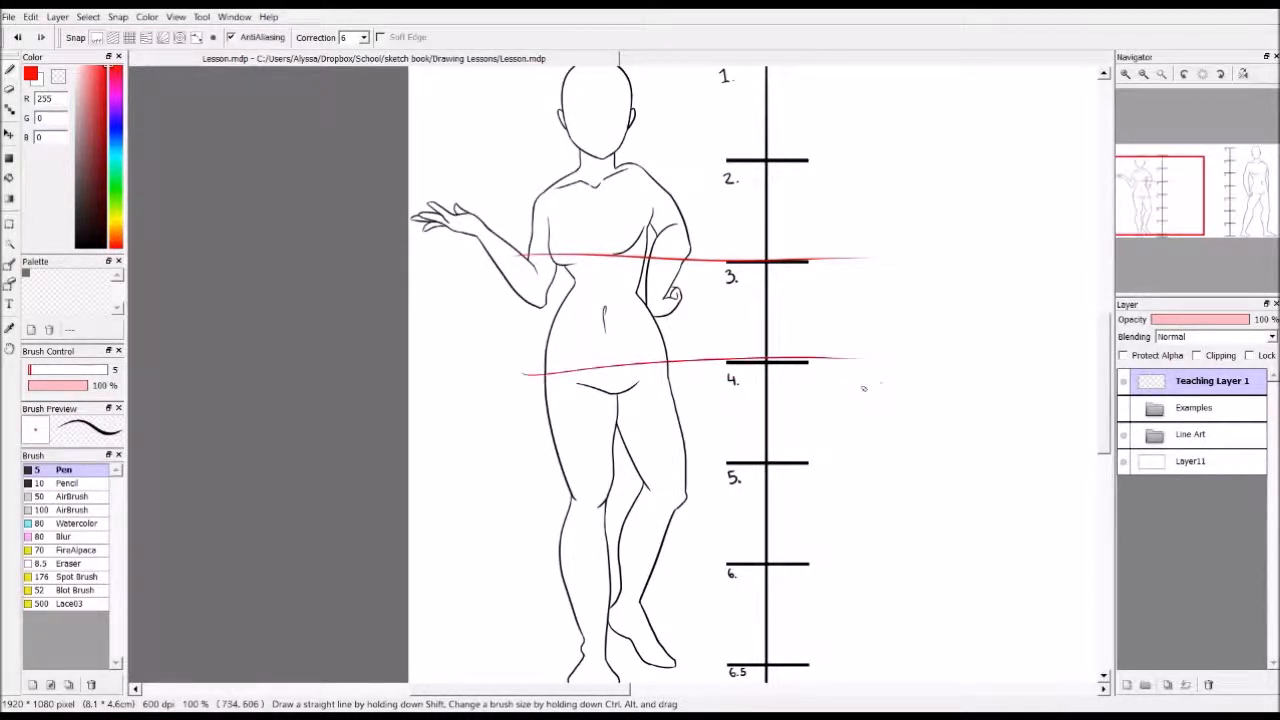
{"action": "mouse_move", "coordinate": [812, 405]}
{"action": "left_mouse_down"}
{"action": "mouse_move", "coordinate": [482, 406]}
{"action": "mouse_move", "coordinate": [864, 409]}
{"action": "left_mouse_up"}
{"action": "key", "text": "ctrl+z"}
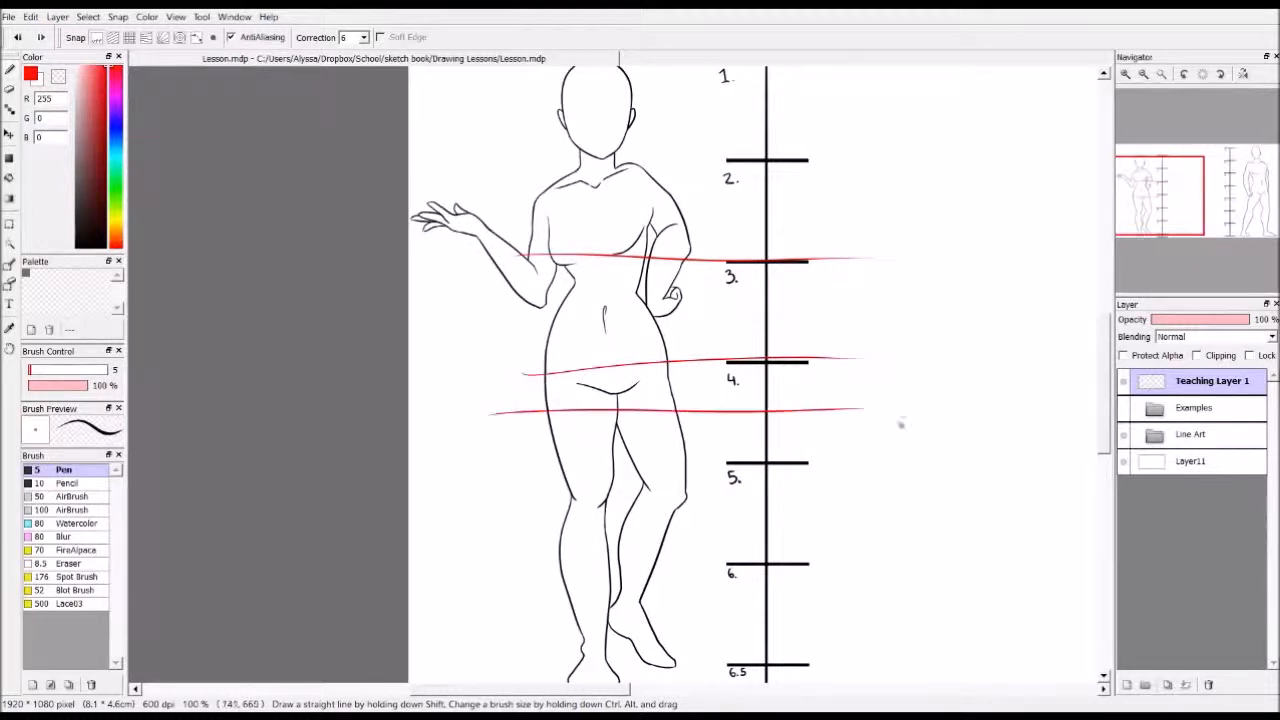
{"action": "mouse_move", "coordinate": [646, 358]}
{"action": "left_mouse_down"}
{"action": "mouse_move", "coordinate": [600, 420]}
{"action": "mouse_move", "coordinate": [700, 345]}
{"action": "mouse_move", "coordinate": [712, 350]}
{"action": "left_mouse_up"}
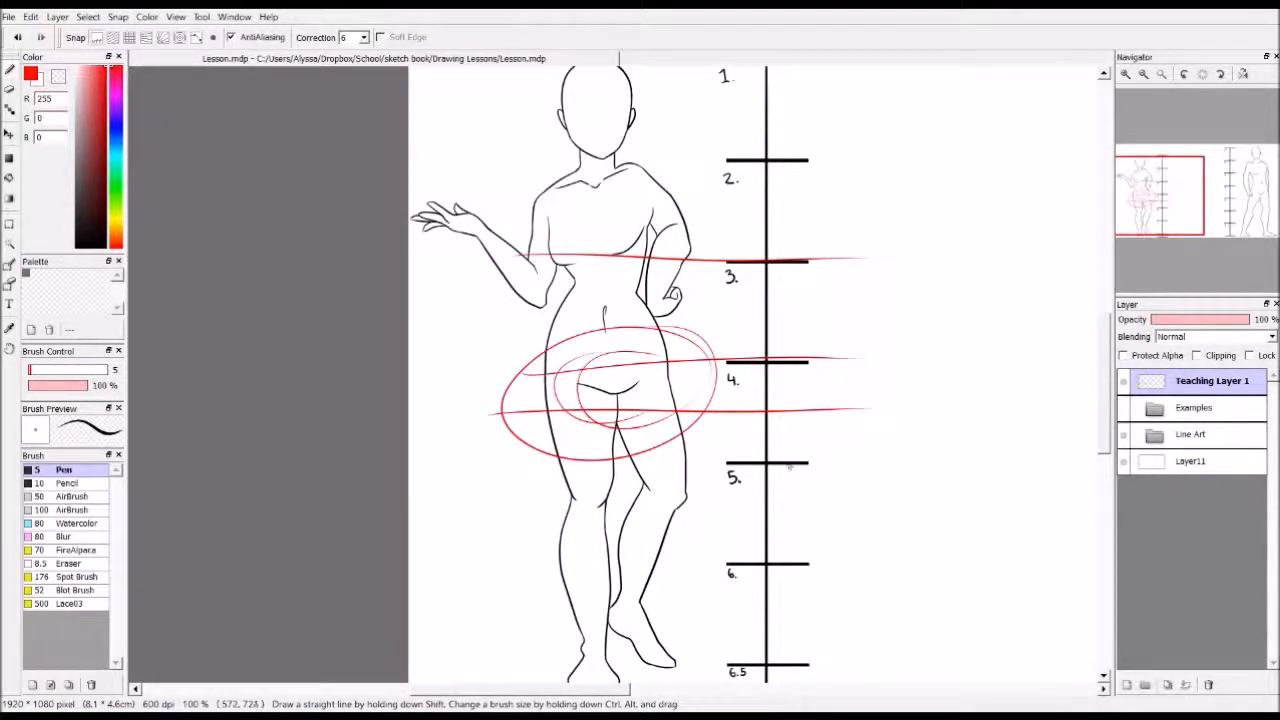
Draw red guide lines from the female figure's knees and ankles across the scale, below marks 5 and 6
{"action": "left_click_drag", "start_coordinate": [515, 501], "coordinate": [781, 504]}
{"action": "key", "text": "ctrl+z"}
{"action": "left_click_drag", "start_coordinate": [531, 508], "coordinate": [800, 522]}
{"action": "key", "text": "ctrl+z"}
{"action": "left_click_drag", "start_coordinate": [538, 500], "coordinate": [855, 476]}
{"action": "key", "text": "ctrl+z"}
{"action": "left_click_drag", "start_coordinate": [548, 491], "coordinate": [815, 498]}
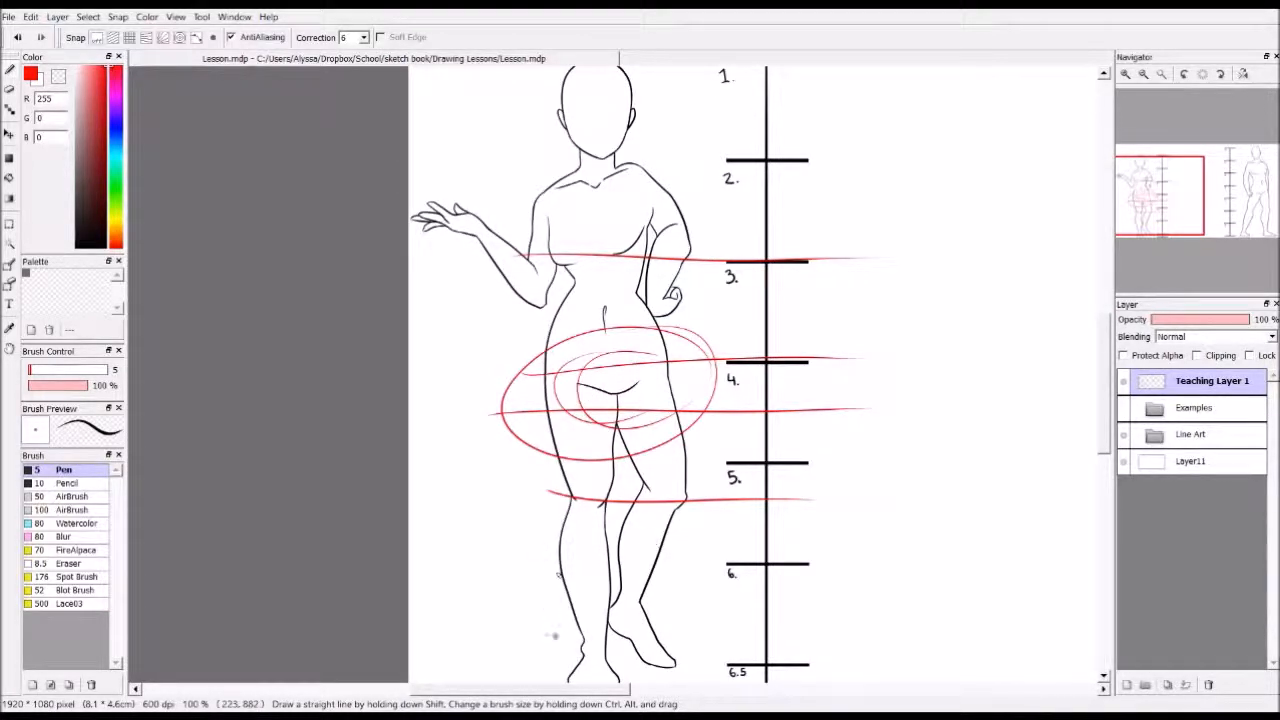
{"action": "left_click_drag", "start_coordinate": [556, 630], "coordinate": [852, 606]}
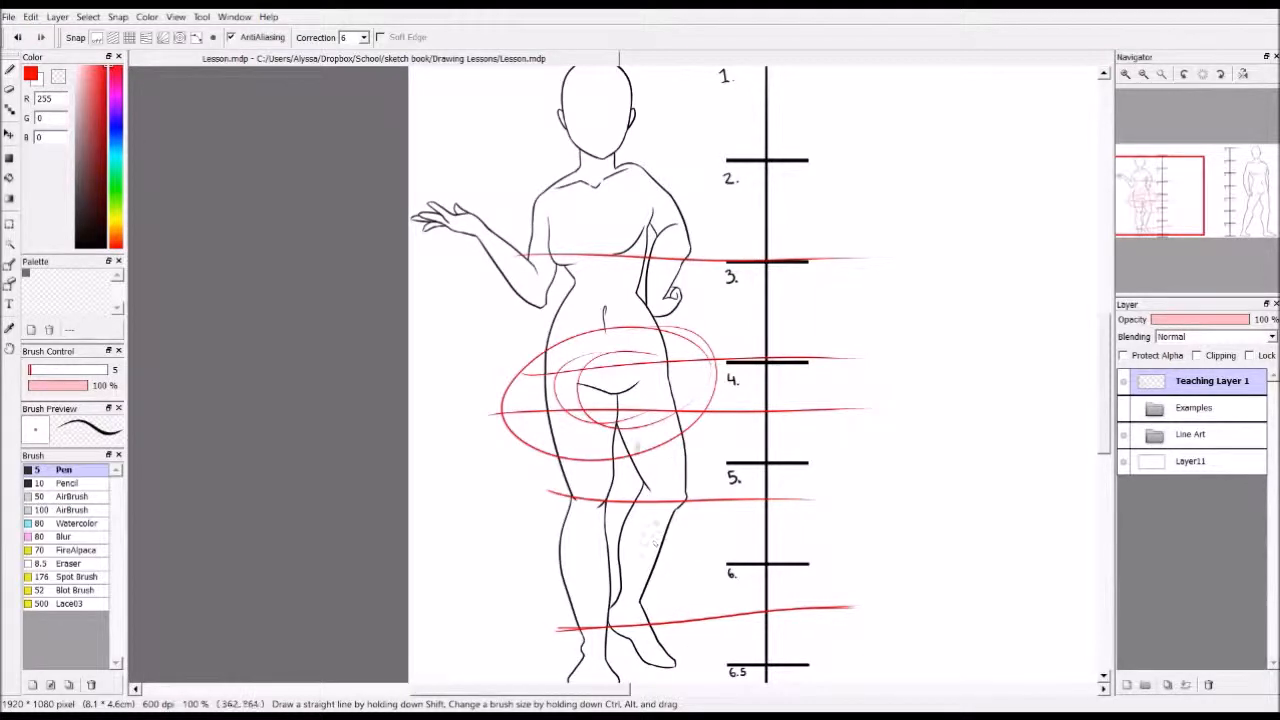
Undo all the red guide lines and circles on the female figure
{"action": "key", "text": "ctrl+z"}
{"action": "key", "text": "ctrl+z"}
{"action": "key", "text": "ctrl+z"}
{"action": "key", "text": "ctrl+z"}
{"action": "key", "text": "ctrl+z"}
{"action": "key", "text": "ctrl+z"}
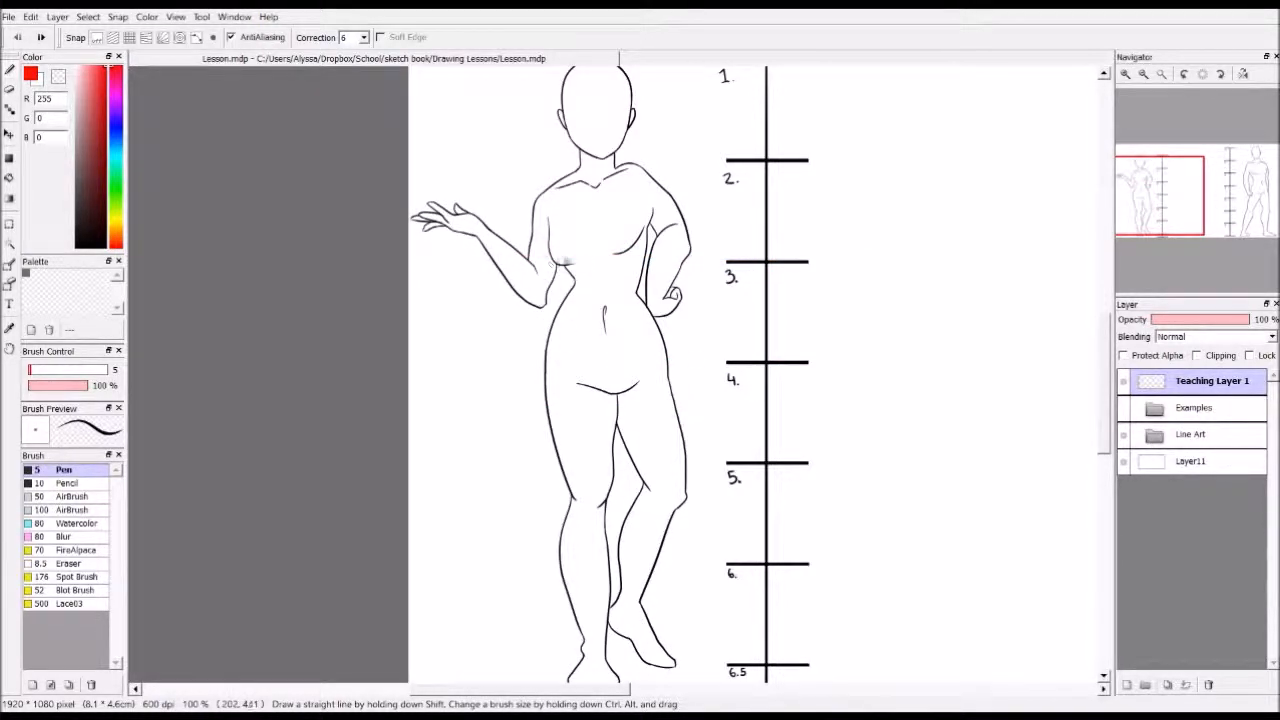
Outline the female figure's bent upper arm in red and mark the waist and elbow levels with short horizontal lines
{"action": "mouse_move", "coordinate": [549, 190]}
{"action": "left_mouse_down"}
{"action": "mouse_move", "coordinate": [548, 271]}
{"action": "mouse_move", "coordinate": [546, 200]}
{"action": "mouse_move", "coordinate": [540, 307]}
{"action": "mouse_move", "coordinate": [558, 230]}
{"action": "left_mouse_up"}
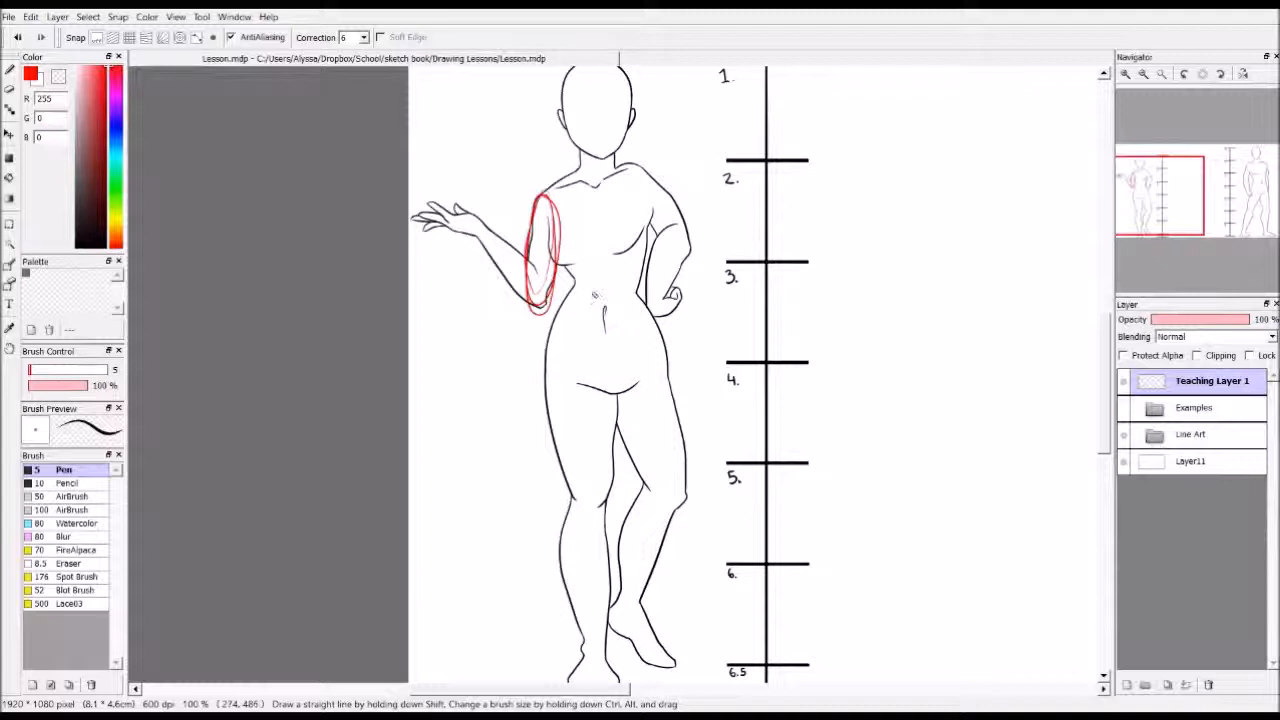
{"action": "left_click_drag", "start_coordinate": [576, 295], "coordinate": [644, 291]}
{"action": "mouse_move", "coordinate": [548, 308]}
{"action": "left_mouse_down"}
{"action": "mouse_move", "coordinate": [603, 309]}
{"action": "mouse_move", "coordinate": [560, 308]}
{"action": "left_mouse_up"}
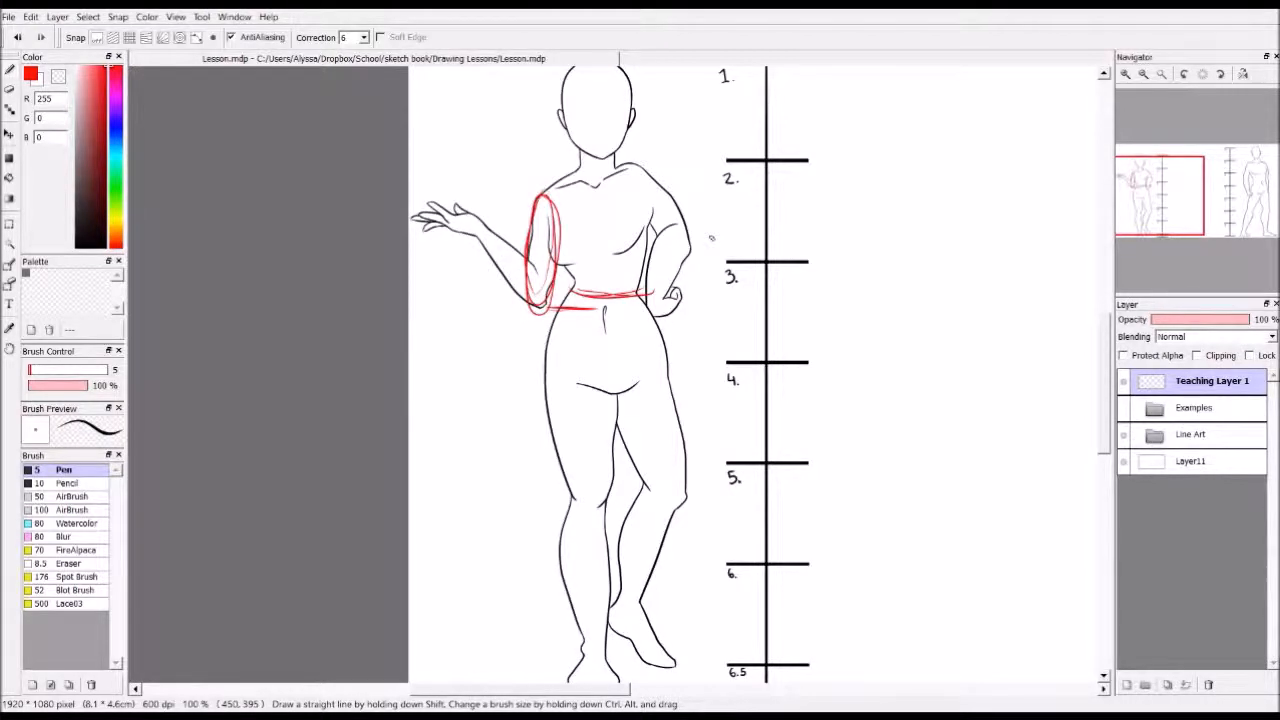
Sketch a straight hanging forearm and hand in red beside the female figure's hip, with a horizontal line marking crotch level
{"action": "mouse_move", "coordinate": [531, 306]}
{"action": "left_mouse_down"}
{"action": "mouse_move", "coordinate": [534, 429]}
{"action": "mouse_move", "coordinate": [549, 400]}
{"action": "mouse_move", "coordinate": [534, 429]}
{"action": "left_mouse_up"}
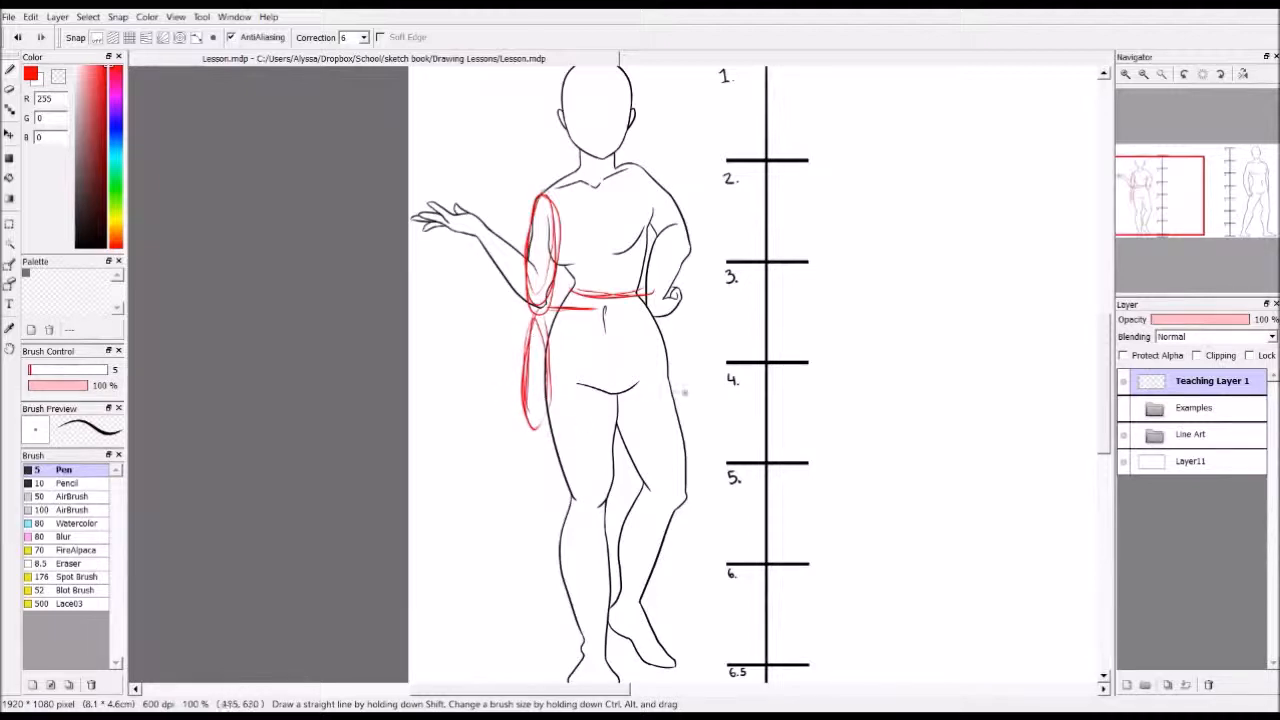
{"action": "mouse_move", "coordinate": [514, 384]}
{"action": "left_mouse_down"}
{"action": "mouse_move", "coordinate": [704, 377]}
{"action": "mouse_move", "coordinate": [588, 386]}
{"action": "left_mouse_up"}
{"action": "mouse_move", "coordinate": [521, 419]}
{"action": "left_mouse_down"}
{"action": "mouse_move", "coordinate": [545, 426]}
{"action": "mouse_move", "coordinate": [530, 408]}
{"action": "mouse_move", "coordinate": [548, 424]}
{"action": "mouse_move", "coordinate": [539, 466]}
{"action": "left_mouse_up"}
{"action": "mouse_move", "coordinate": [524, 419]}
{"action": "left_mouse_down"}
{"action": "mouse_move", "coordinate": [540, 464]}
{"action": "mouse_move", "coordinate": [554, 432]}
{"action": "mouse_move", "coordinate": [552, 465]}
{"action": "left_mouse_up"}
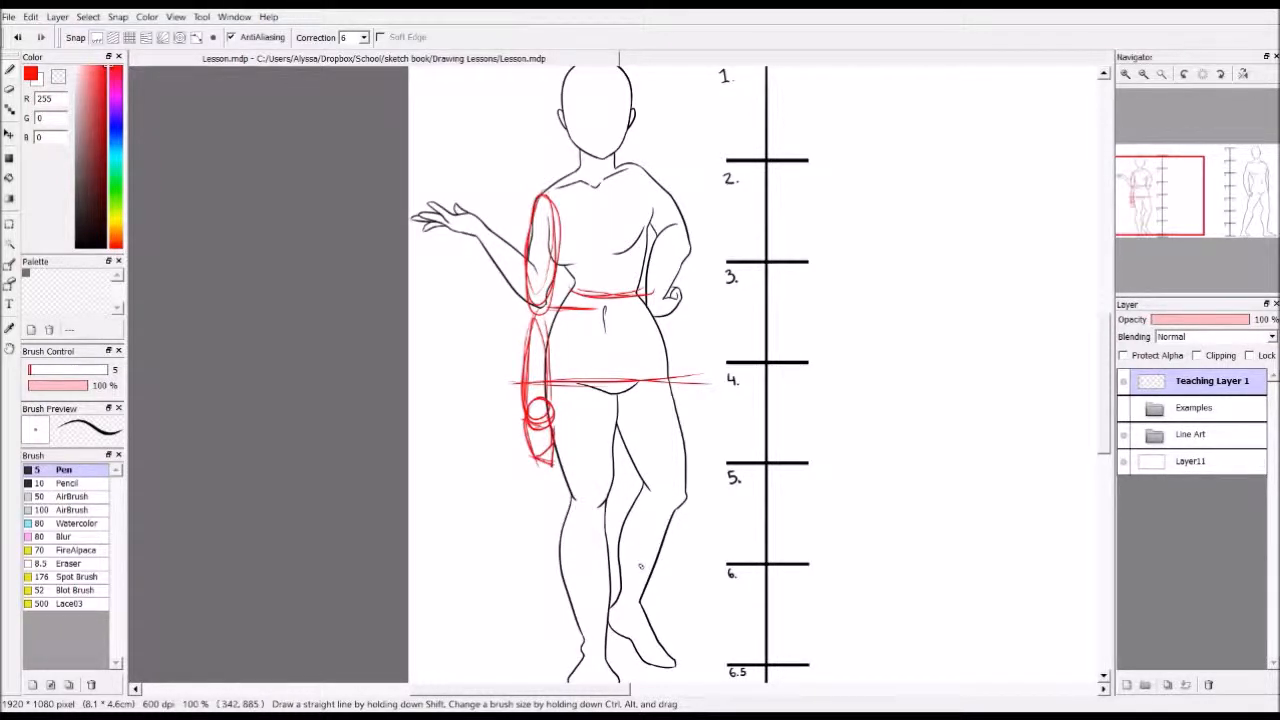
{"action": "mouse_move", "coordinate": [538, 379]}
{"action": "left_mouse_down"}
{"action": "mouse_move", "coordinate": [545, 391]}
{"action": "mouse_move", "coordinate": [524, 404]}
{"action": "left_mouse_up"}
{"action": "mouse_move", "coordinate": [524, 404]}
{"action": "left_mouse_down"}
{"action": "mouse_move", "coordinate": [540, 460]}
{"action": "mouse_move", "coordinate": [555, 438]}
{"action": "mouse_move", "coordinate": [522, 445]}
{"action": "mouse_move", "coordinate": [522, 431]}
{"action": "left_mouse_up"}
{"action": "mouse_move", "coordinate": [522, 405]}
{"action": "left_mouse_down"}
{"action": "mouse_move", "coordinate": [553, 407]}
{"action": "mouse_move", "coordinate": [555, 438]}
{"action": "left_mouse_up"}
{"action": "left_click_drag", "start_coordinate": [556, 441], "coordinate": [521, 446]}
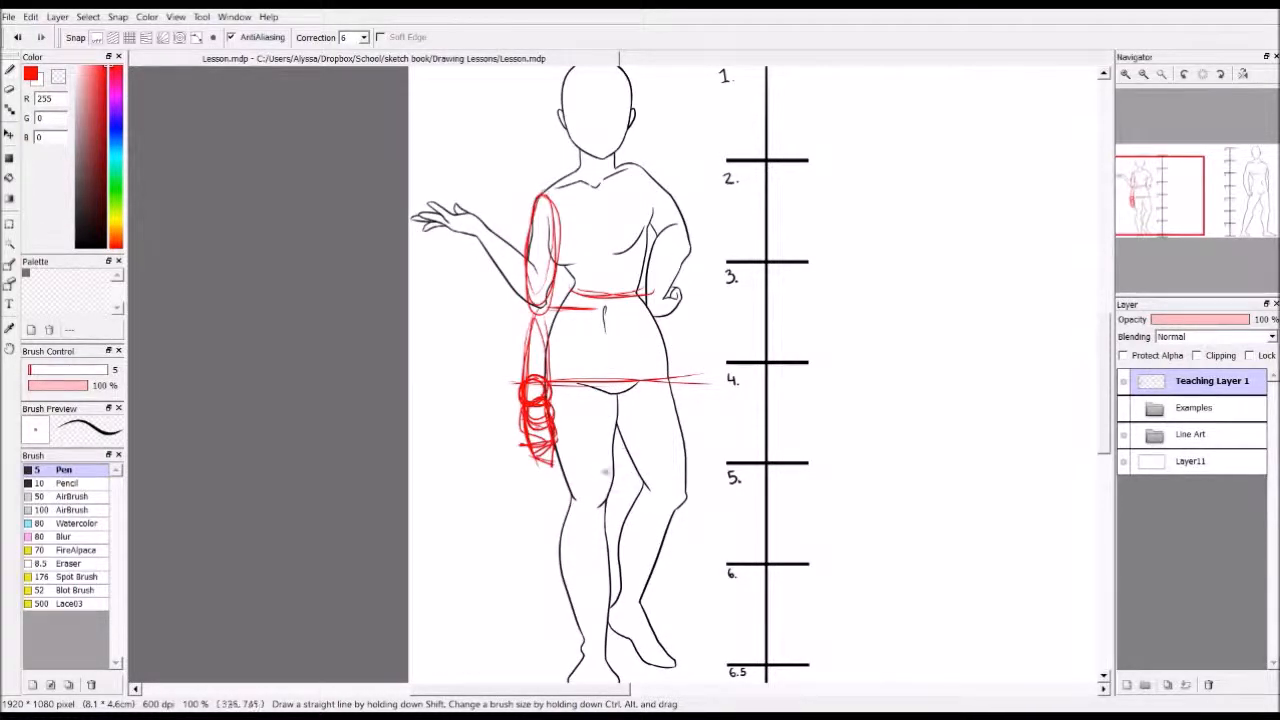
Undo all the red arm, hand and waist sketches on the female figure
{"action": "key", "text": "ctrl+z"}
{"action": "key", "text": "ctrl+z"}
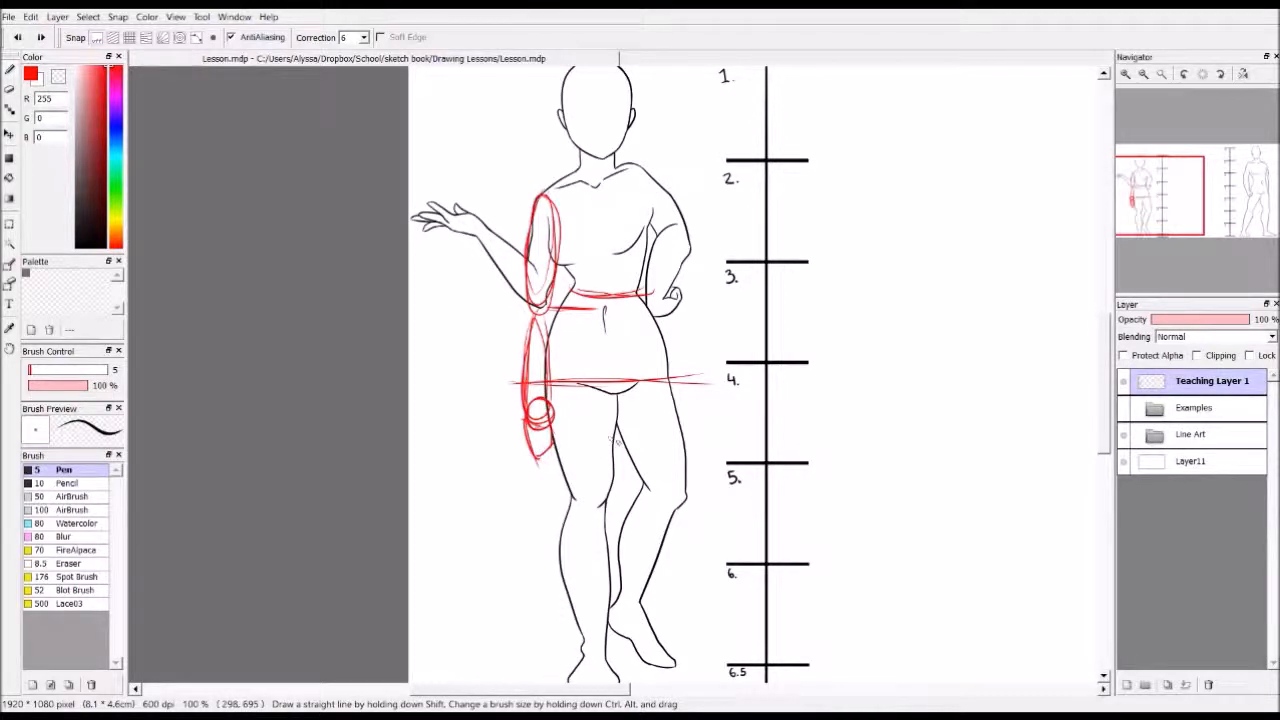
{"action": "key", "text": "ctrl+z"}
{"action": "key", "text": "ctrl+z"}
{"action": "key", "text": "ctrl+z"}
{"action": "key", "text": "ctrl+z"}
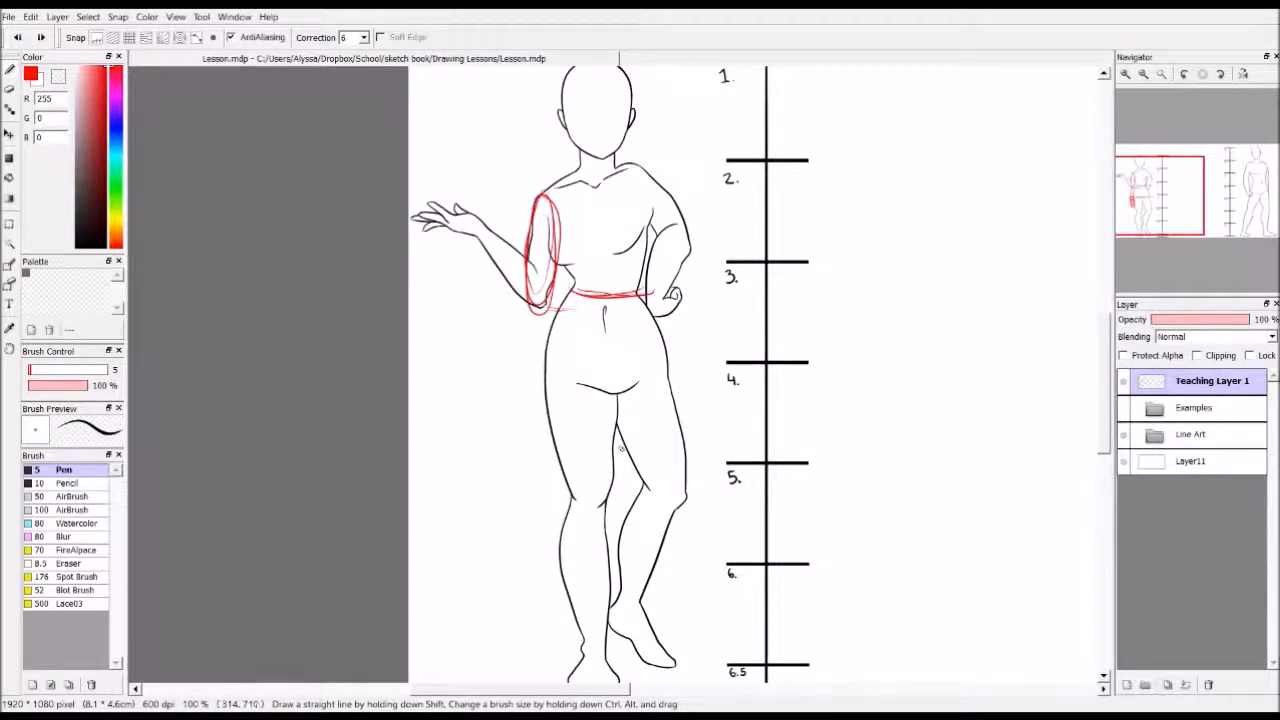
{"action": "key", "text": "ctrl+z"}
{"action": "key", "text": "ctrl+z"}
{"action": "key", "text": "ctrl+z"}
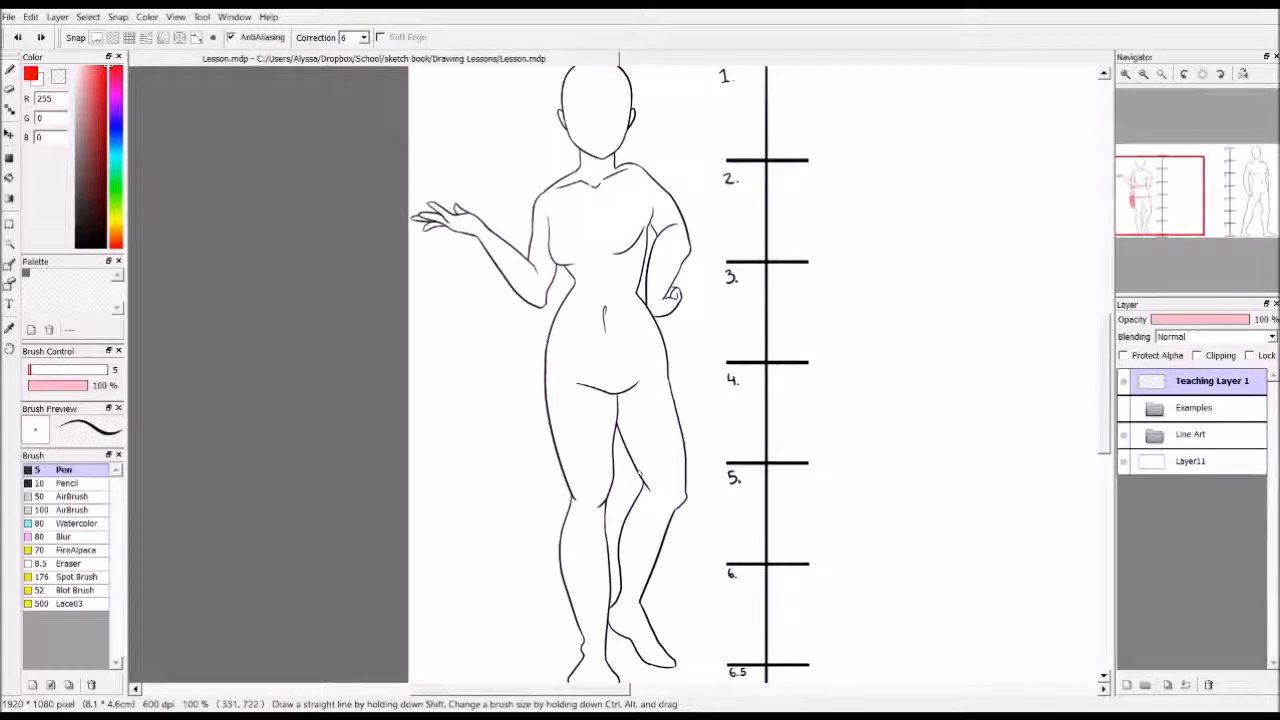
Draw red guide lines from mark 3 on the right-hand scale across the male figure's chest
{"action": "left_click_drag", "start_coordinate": [548, 689], "coordinate": [752, 700]}
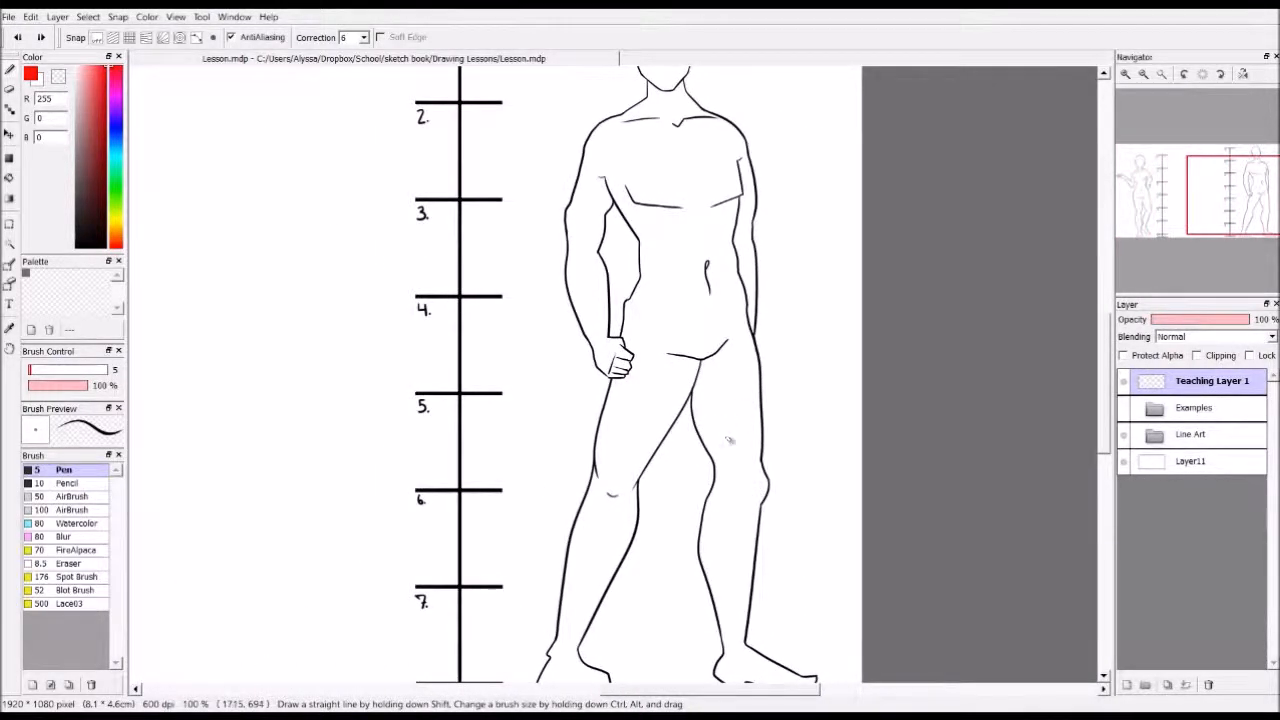
{"action": "scroll", "coordinate": [735, 438], "scroll_direction": "down", "scroll_amount": 1}
{"action": "mouse_move", "coordinate": [695, 697]}
{"action": "left_mouse_down"}
{"action": "mouse_move", "coordinate": [677, 697]}
{"action": "mouse_move", "coordinate": [689, 697]}
{"action": "left_mouse_up"}
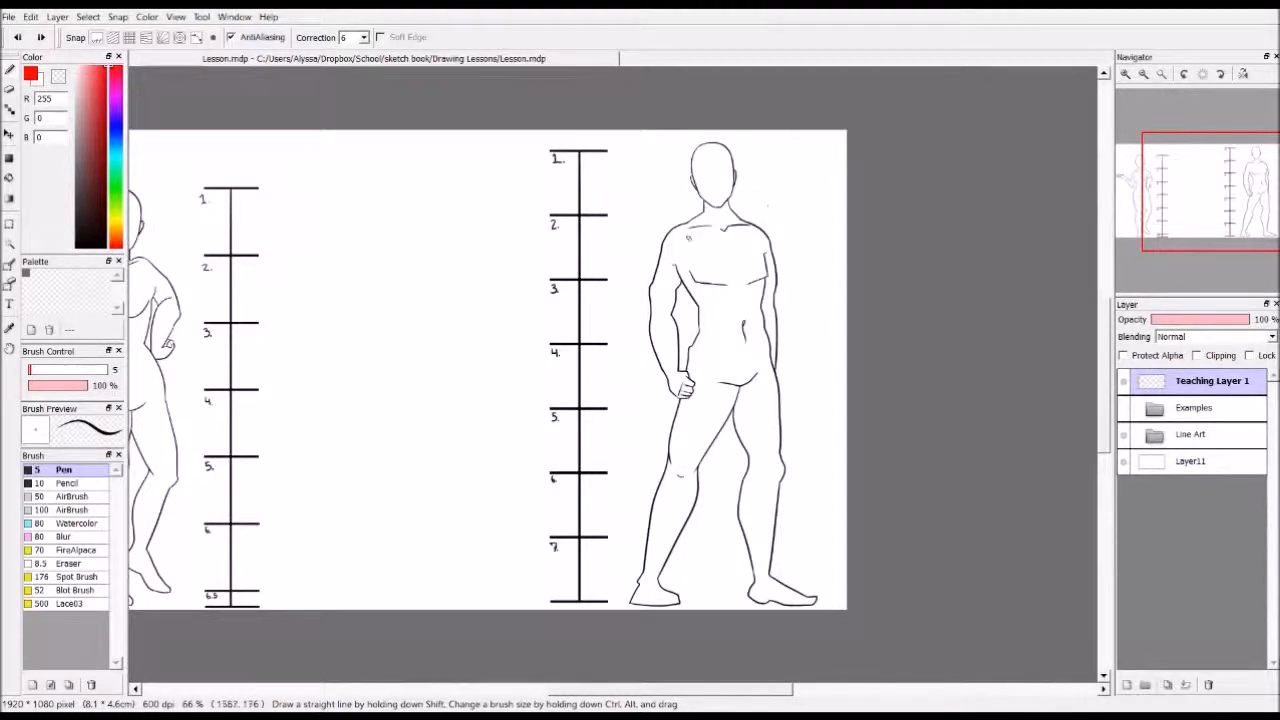
{"action": "left_click_drag", "start_coordinate": [544, 281], "coordinate": [716, 290]}
{"action": "mouse_move", "coordinate": [616, 278]}
{"action": "left_mouse_down"}
{"action": "mouse_move", "coordinate": [772, 274]}
{"action": "mouse_move", "coordinate": [616, 273]}
{"action": "left_mouse_up"}
{"action": "left_click_drag", "start_coordinate": [574, 284], "coordinate": [800, 281]}
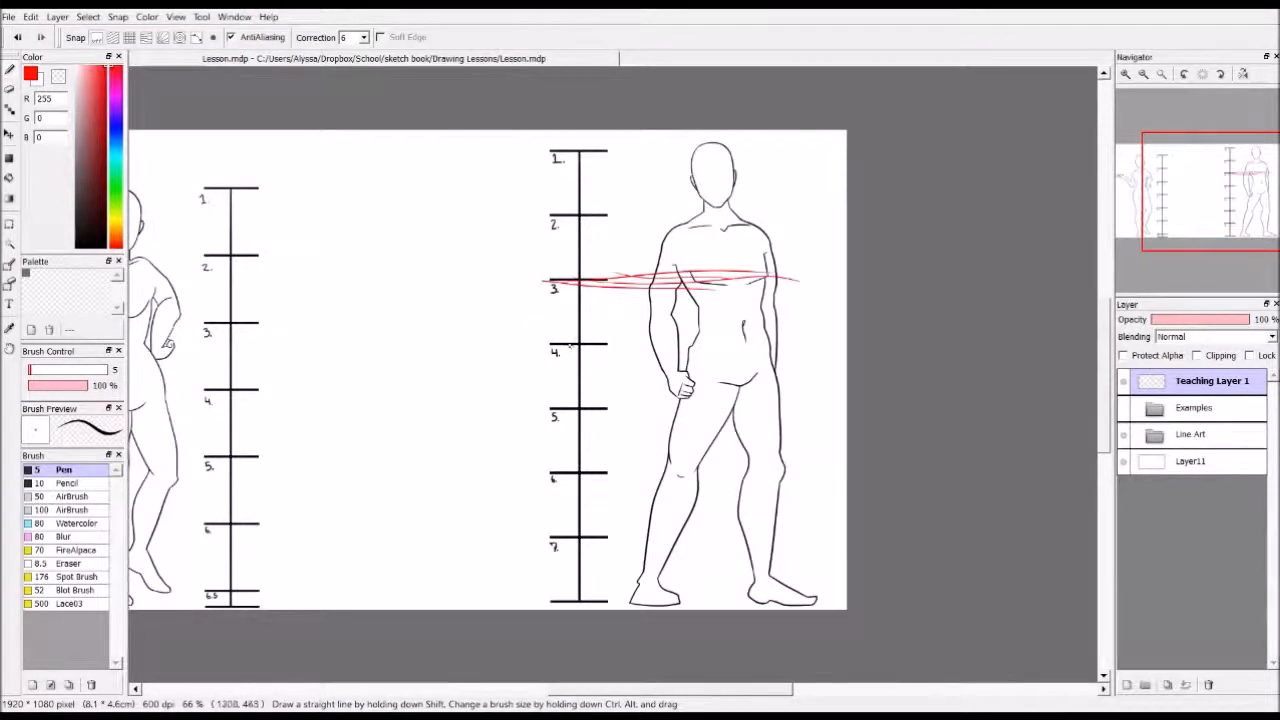
Draw red guide lines across the male figure's crotch between marks 4 and 5, and across the knees at mark 6
{"action": "left_click_drag", "start_coordinate": [545, 389], "coordinate": [688, 386]}
{"action": "left_click_drag", "start_coordinate": [551, 387], "coordinate": [820, 379]}
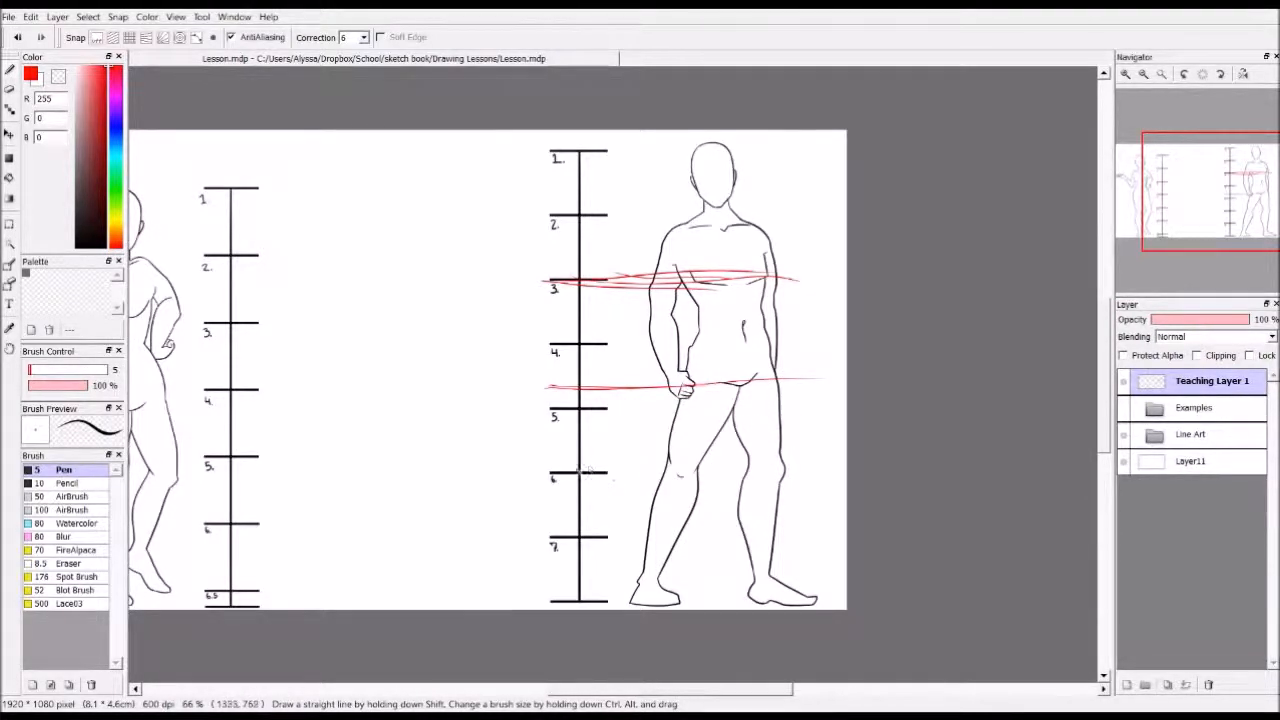
{"action": "mouse_move", "coordinate": [566, 472]}
{"action": "left_mouse_down"}
{"action": "mouse_move", "coordinate": [757, 485]}
{"action": "mouse_move", "coordinate": [624, 475]}
{"action": "mouse_move", "coordinate": [790, 465]}
{"action": "left_mouse_up"}
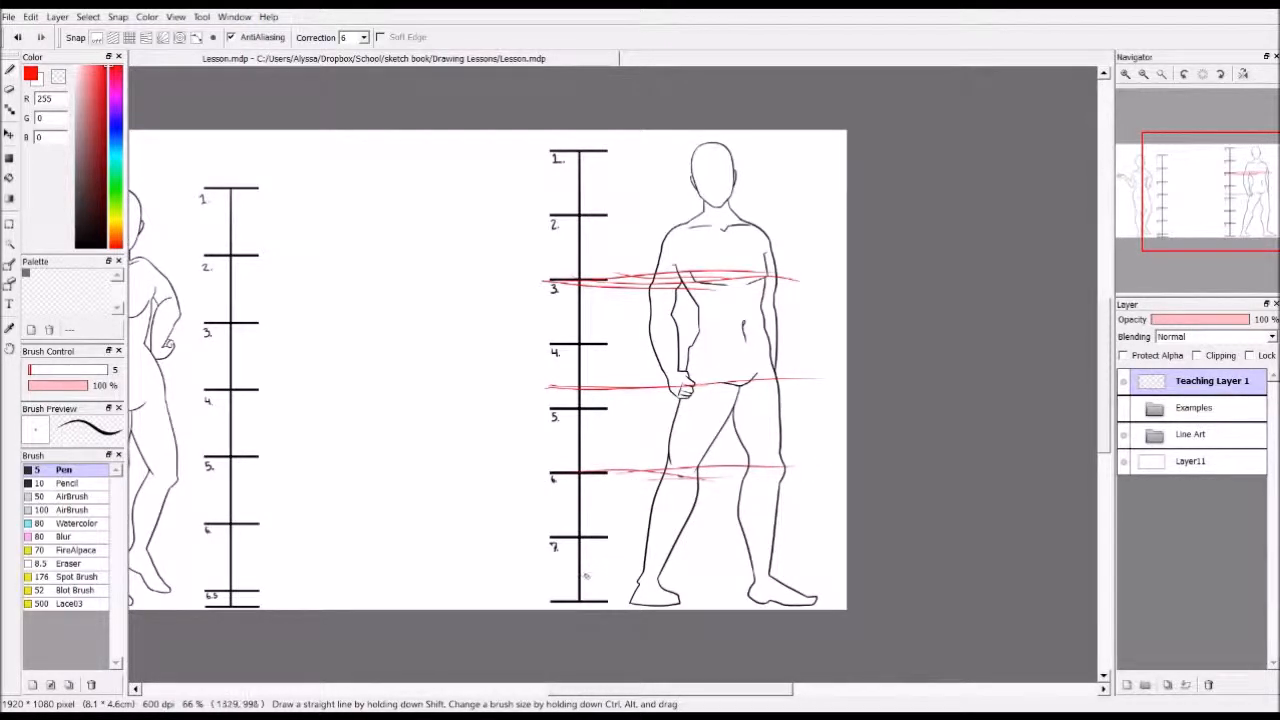
Mark the male figure's ankle level in red between mark 7 and the scale's end, and undo all his red guide lines
{"action": "left_click_drag", "start_coordinate": [570, 577], "coordinate": [690, 575]}
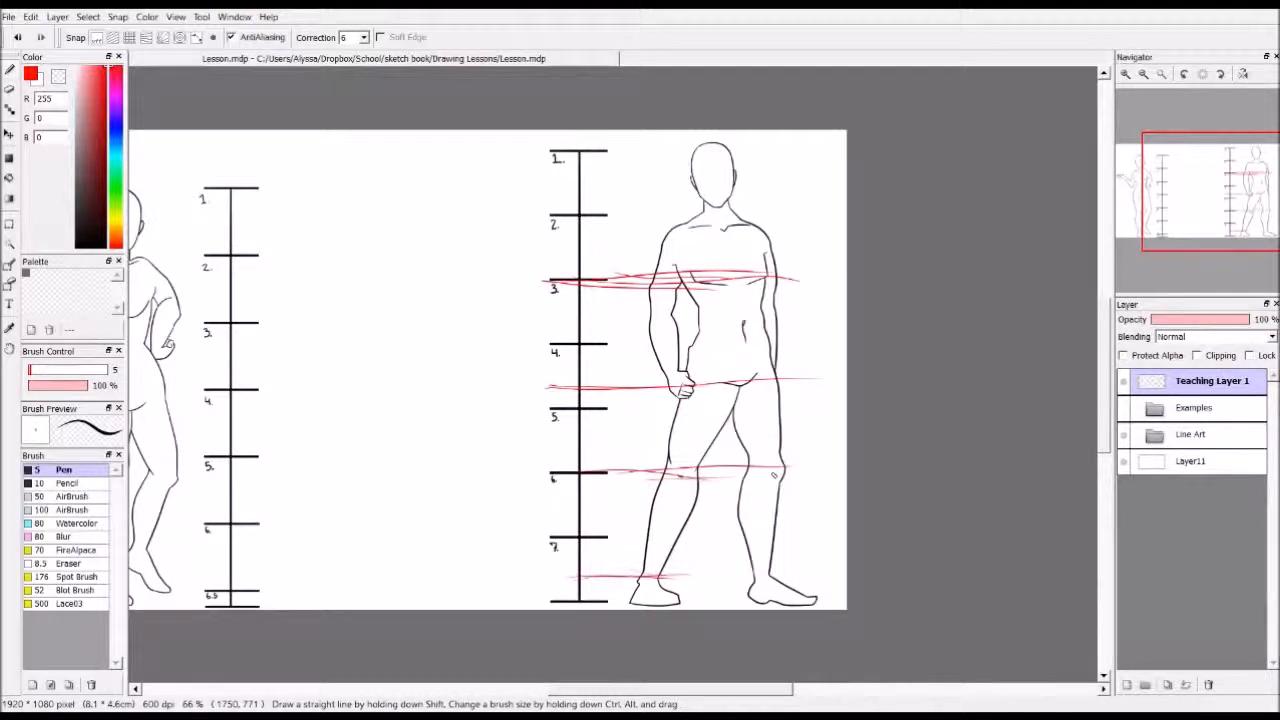
{"action": "key", "text": "ctrl+z"}
{"action": "key", "text": "ctrl+z"}
{"action": "key", "text": "ctrl+z"}
{"action": "key", "text": "ctrl+z"}
{"action": "key", "text": "ctrl+z"}
{"action": "key", "text": "ctrl+z"}
{"action": "key", "text": "ctrl+z"}
{"action": "key", "text": "ctrl+z"}
{"action": "key", "text": "ctrl+z"}
{"action": "left_click_drag", "start_coordinate": [672, 700], "coordinate": [623, 700]}
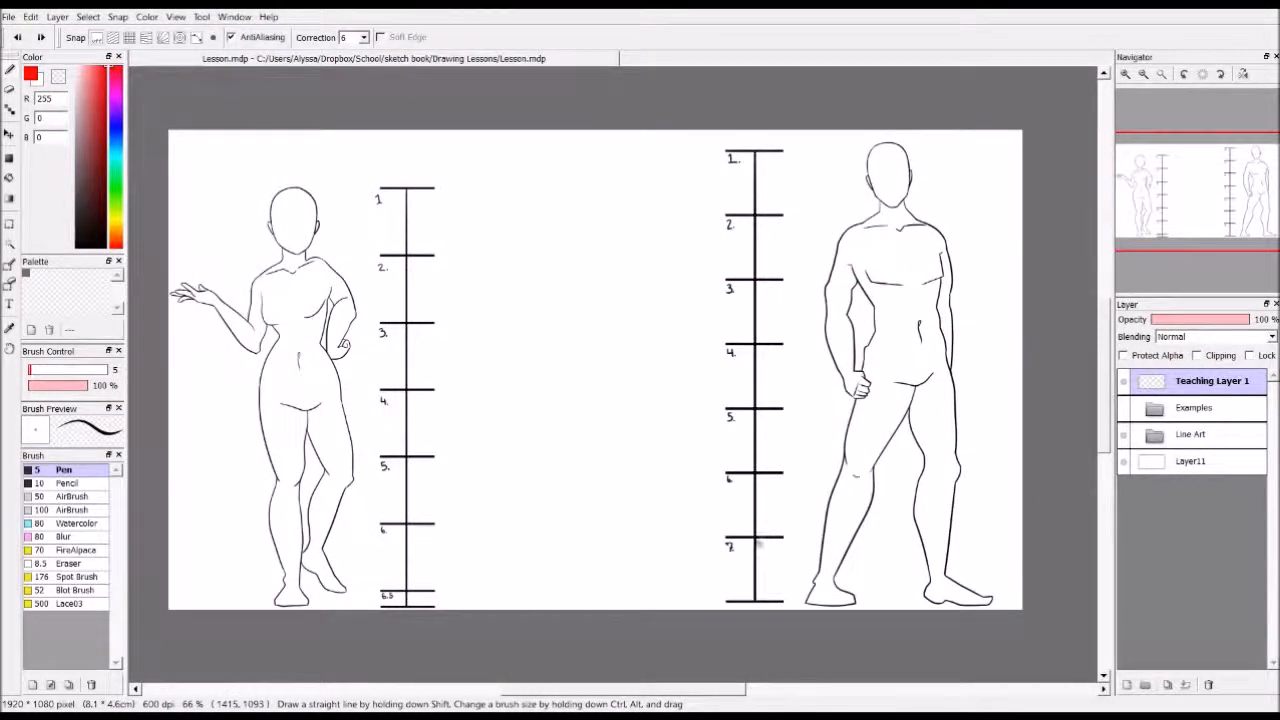
Set the pen colour to black and sketch an overlapping head circle in the blank space between the two scales
{"action": "left_click_drag", "start_coordinate": [98, 144], "coordinate": [82, 248]}
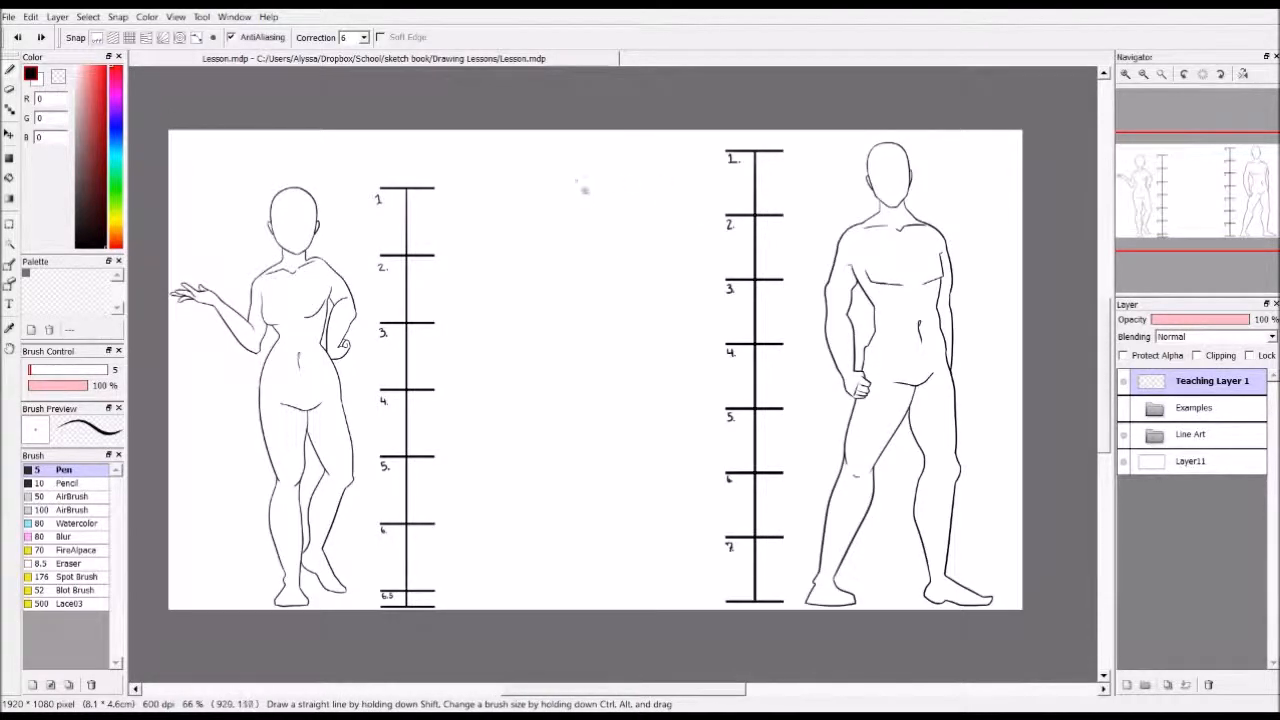
{"action": "mouse_move", "coordinate": [577, 192]}
{"action": "left_mouse_down"}
{"action": "mouse_move", "coordinate": [555, 205]}
{"action": "mouse_move", "coordinate": [575, 228]}
{"action": "mouse_move", "coordinate": [597, 182]}
{"action": "mouse_move", "coordinate": [605, 205]}
{"action": "left_mouse_up"}
{"action": "key", "text": "ctrl+z"}
{"action": "mouse_move", "coordinate": [586, 160]}
{"action": "left_mouse_down"}
{"action": "mouse_move", "coordinate": [598, 166]}
{"action": "mouse_move", "coordinate": [580, 193]}
{"action": "mouse_move", "coordinate": [603, 181]}
{"action": "left_mouse_up"}
Try out horizontal and tilted shoulder lines beneath the head circle, undoing each one
{"action": "left_click_drag", "start_coordinate": [558, 218], "coordinate": [644, 222]}
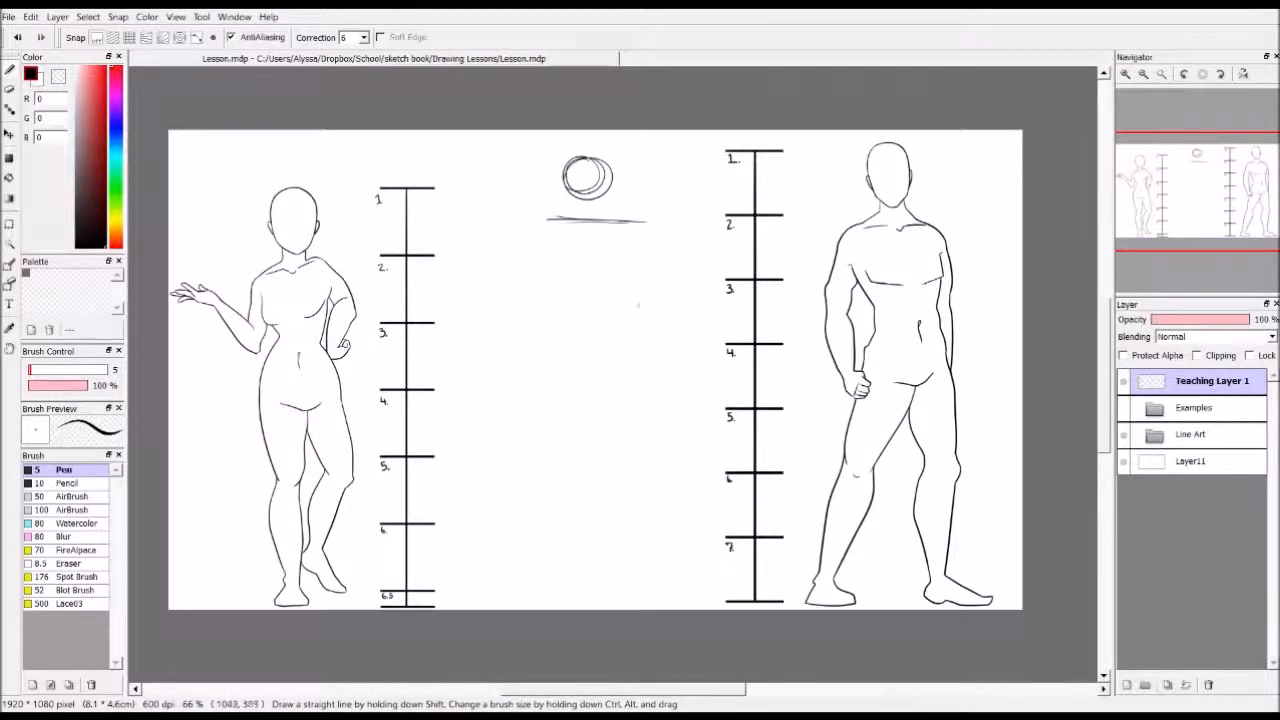
{"action": "key", "text": "ctrl+z"}
{"action": "key", "text": "ctrl+z"}
{"action": "left_click_drag", "start_coordinate": [550, 232], "coordinate": [642, 203]}
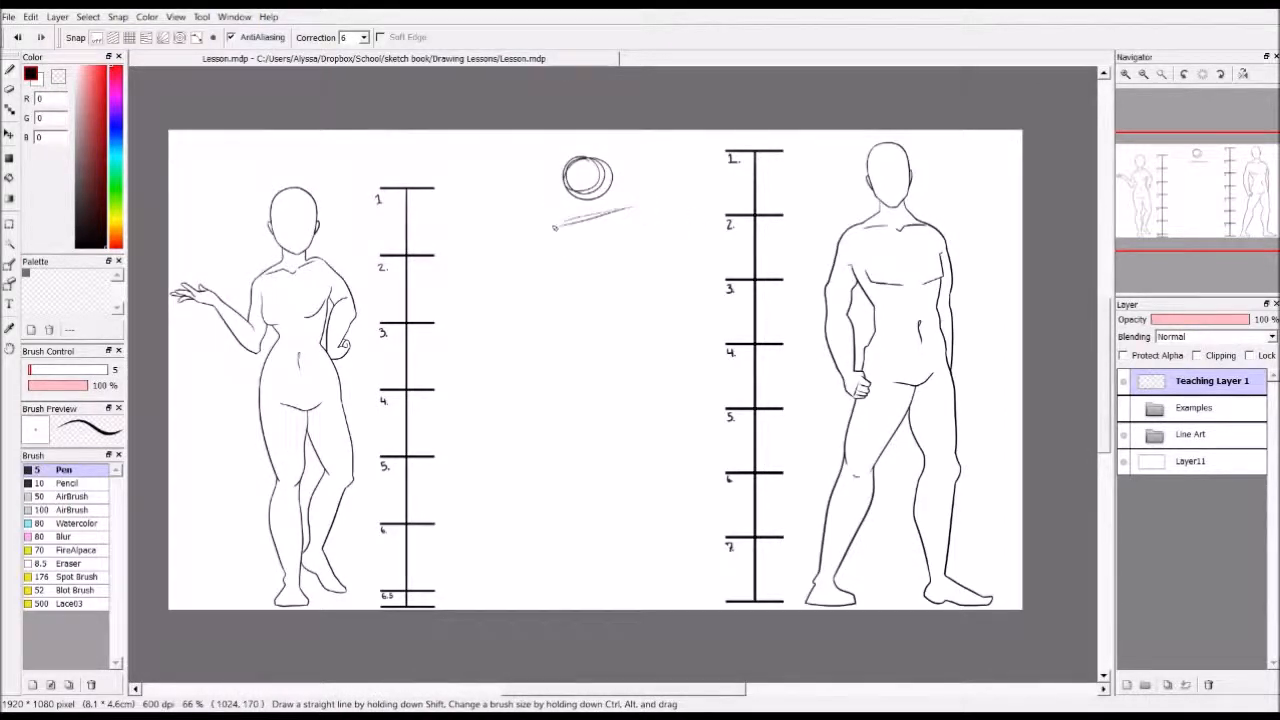
{"action": "key", "text": "ctrl+z"}
{"action": "key", "text": "ctrl+z"}
{"action": "key", "text": "ctrl+z"}
{"action": "key", "text": "ctrl+z"}
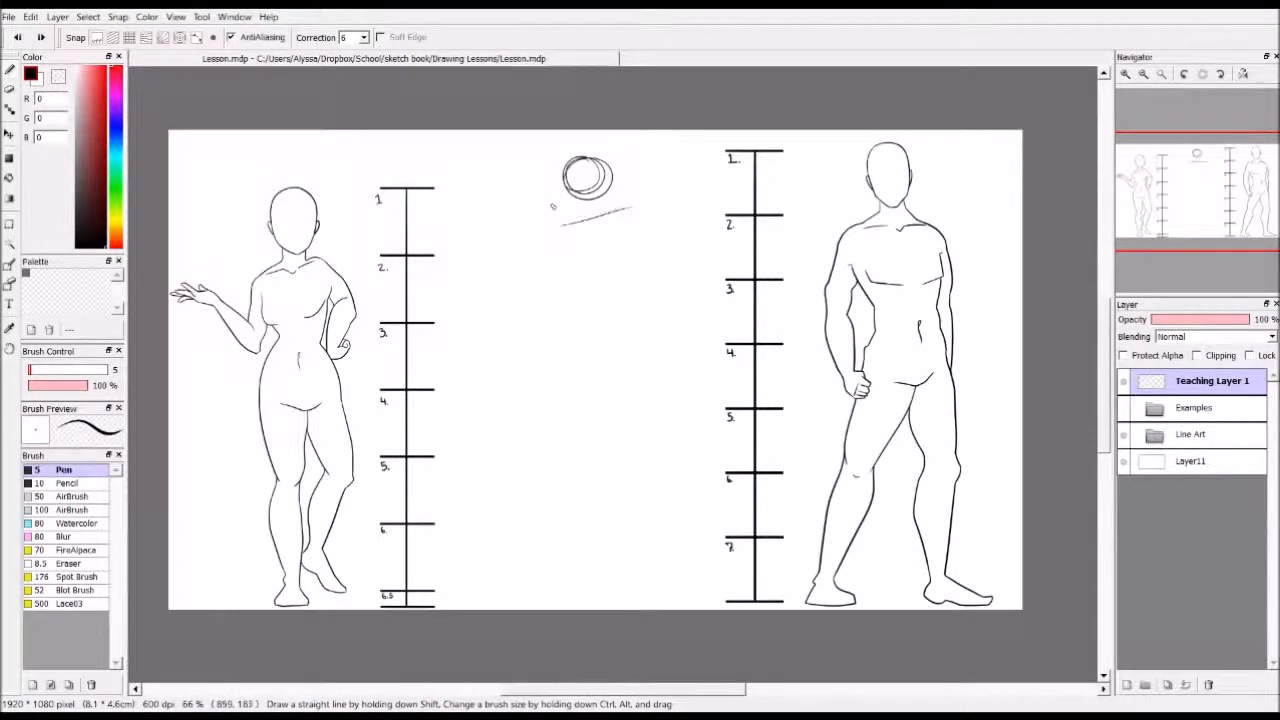
{"action": "key", "text": "ctrl+z"}
{"action": "left_click_drag", "start_coordinate": [560, 212], "coordinate": [636, 226]}
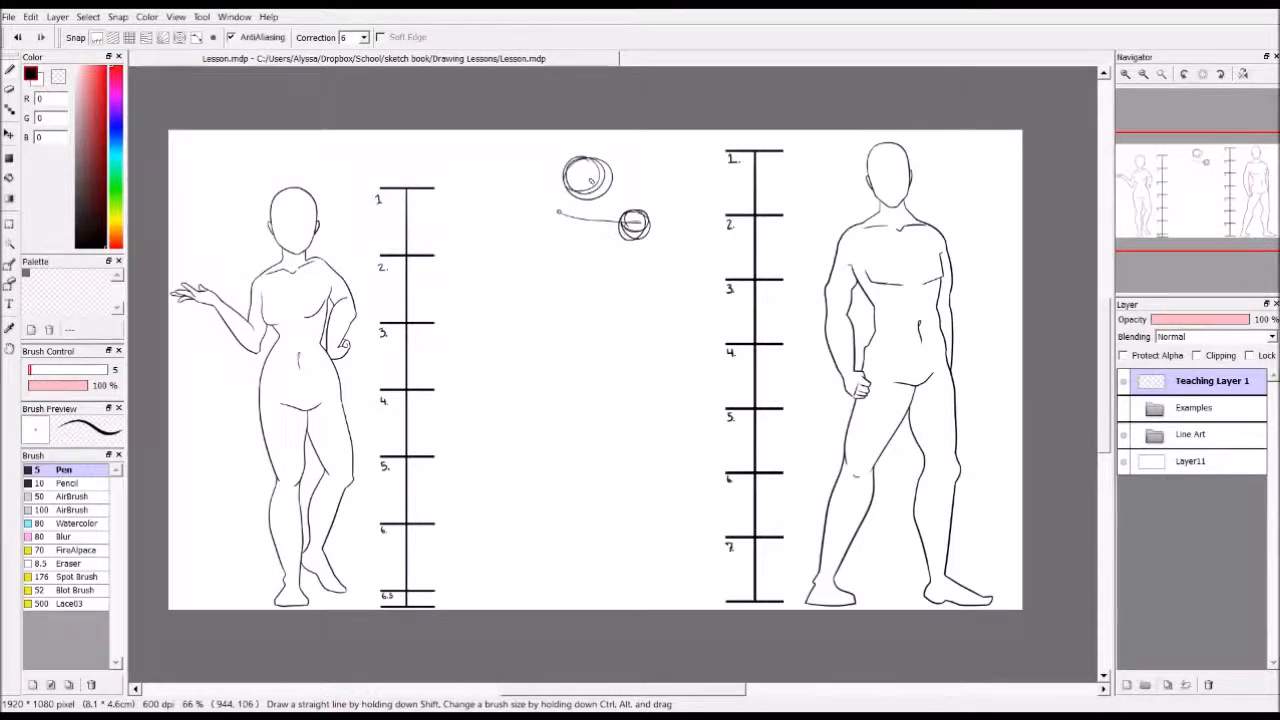
{"action": "key", "text": "ctrl+z"}
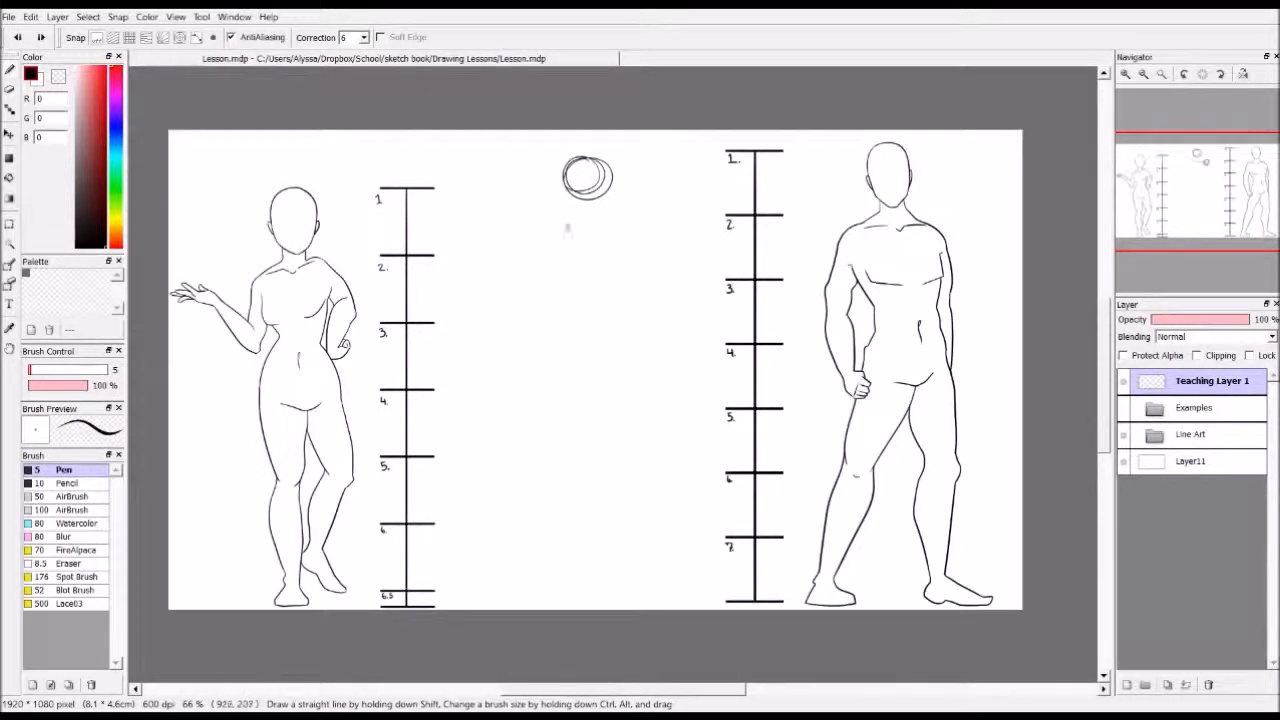
{"action": "left_click_drag", "start_coordinate": [546, 225], "coordinate": [652, 221]}
{"action": "key", "text": "ctrl+z"}
{"action": "key", "text": "ctrl+z"}
Draw a near-horizontal shoulder line beneath the head circle with a small joint circle at each end
{"action": "left_click_drag", "start_coordinate": [548, 226], "coordinate": [645, 221]}
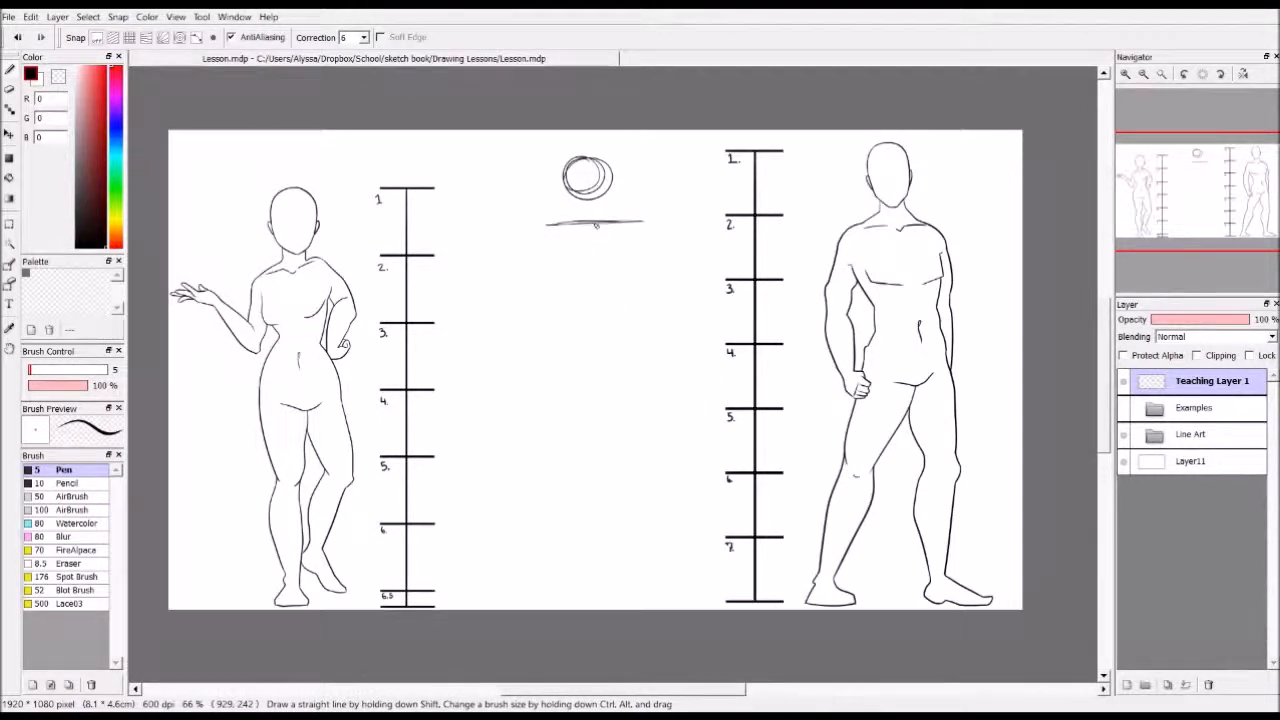
{"action": "left_click_drag", "start_coordinate": [641, 217], "coordinate": [640, 222]}
{"action": "left_click_drag", "start_coordinate": [549, 218], "coordinate": [553, 221]}
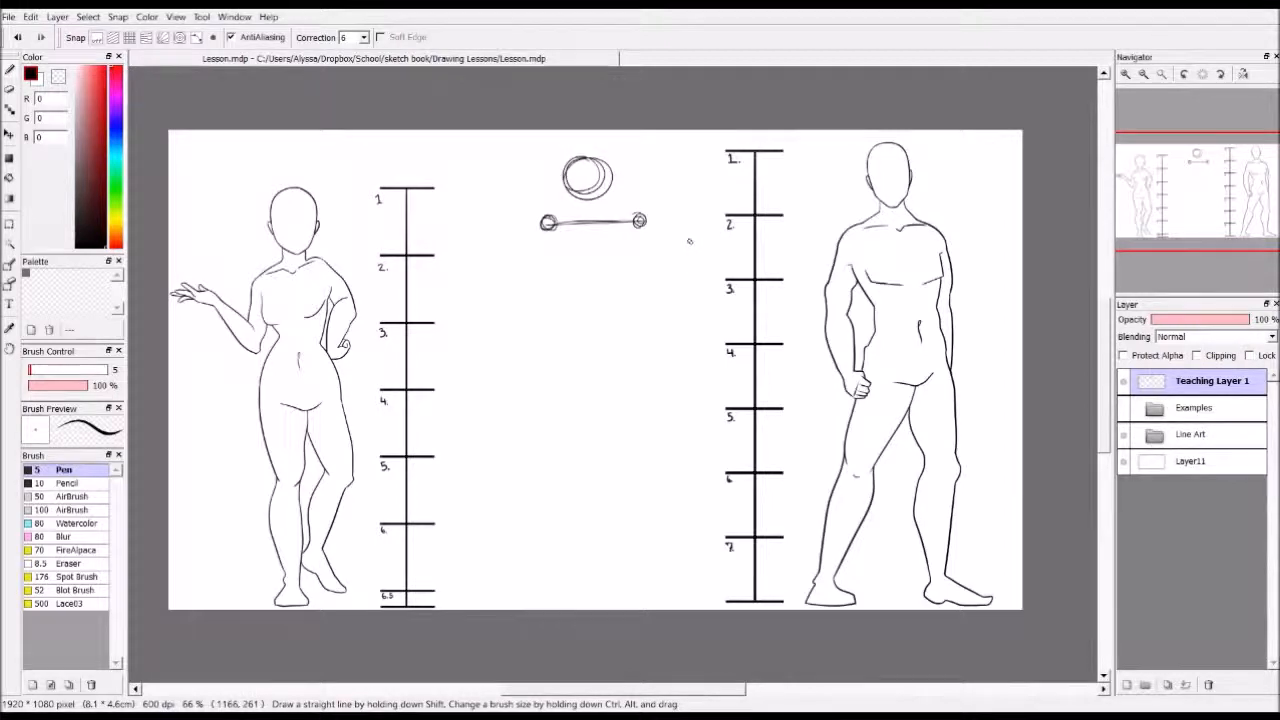
Draw a vertical spine line down from the middle of the shoulders and two angled hip ovals at its base
{"action": "left_click_drag", "start_coordinate": [590, 222], "coordinate": [592, 350]}
{"action": "left_click_drag", "start_coordinate": [589, 256], "coordinate": [592, 360]}
{"action": "left_click_drag", "start_coordinate": [587, 306], "coordinate": [592, 380]}
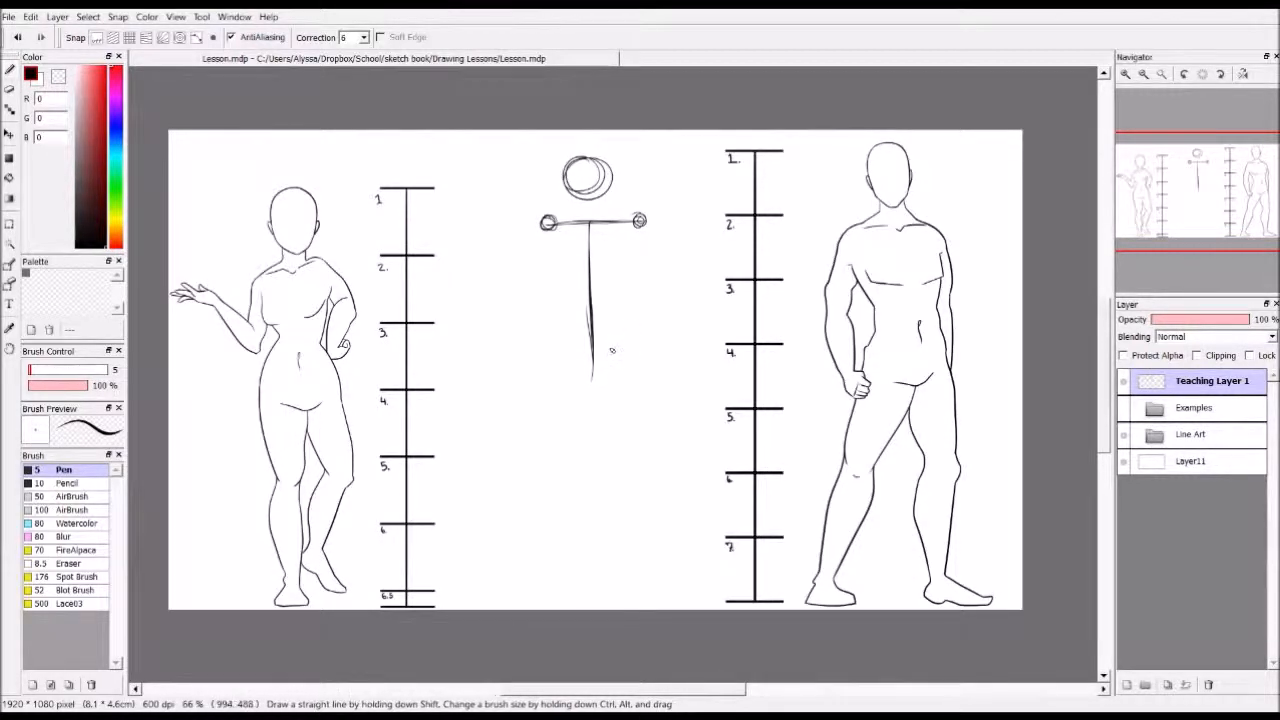
{"action": "mouse_move", "coordinate": [630, 346]}
{"action": "left_mouse_down"}
{"action": "mouse_move", "coordinate": [595, 384]}
{"action": "mouse_move", "coordinate": [558, 362]}
{"action": "mouse_move", "coordinate": [597, 377]}
{"action": "left_mouse_up"}
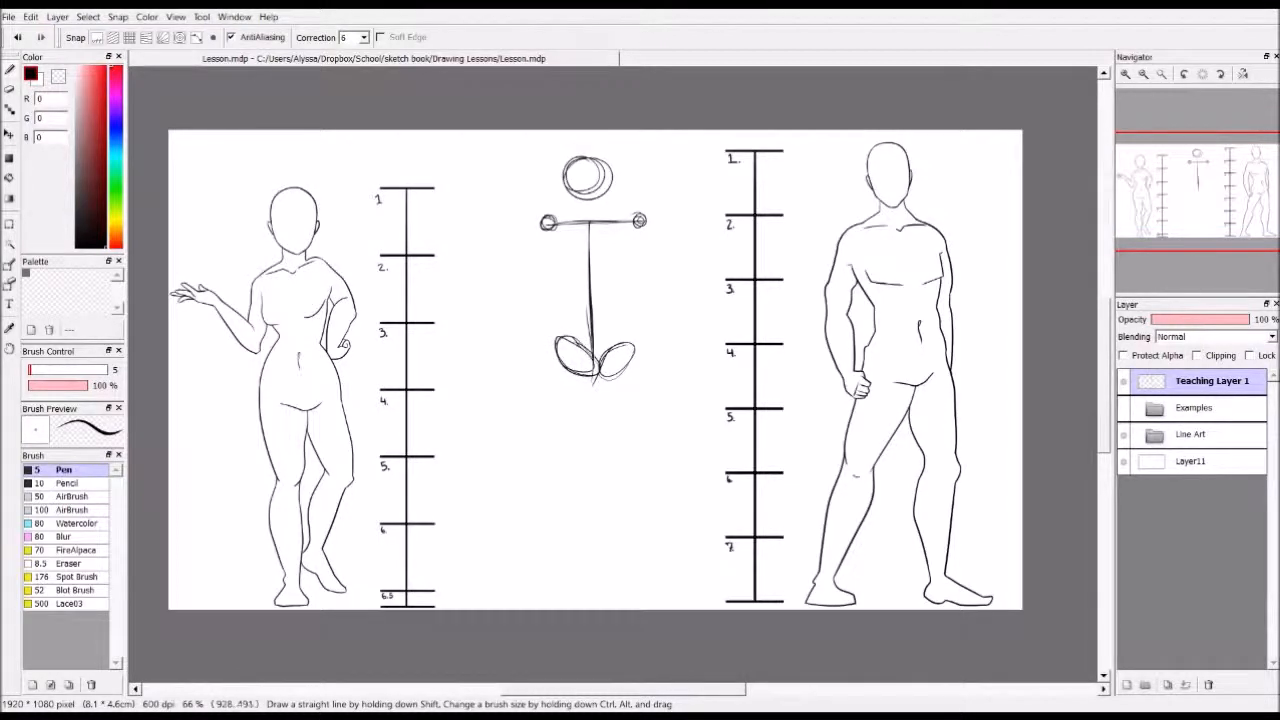
{"action": "mouse_move", "coordinate": [480, 284]}
{"action": "left_mouse_down"}
{"action": "mouse_move", "coordinate": [470, 305]}
{"action": "mouse_move", "coordinate": [496, 262]}
{"action": "mouse_move", "coordinate": [480, 322]}
{"action": "left_mouse_up"}
{"action": "key", "text": "ctrl+z"}
{"action": "key", "text": "ctrl+z"}
Draw single-line thighs and lower legs down from the hip ovals, ending each leg in a flat oval foot
{"action": "left_click_drag", "start_coordinate": [557, 362], "coordinate": [581, 460]}
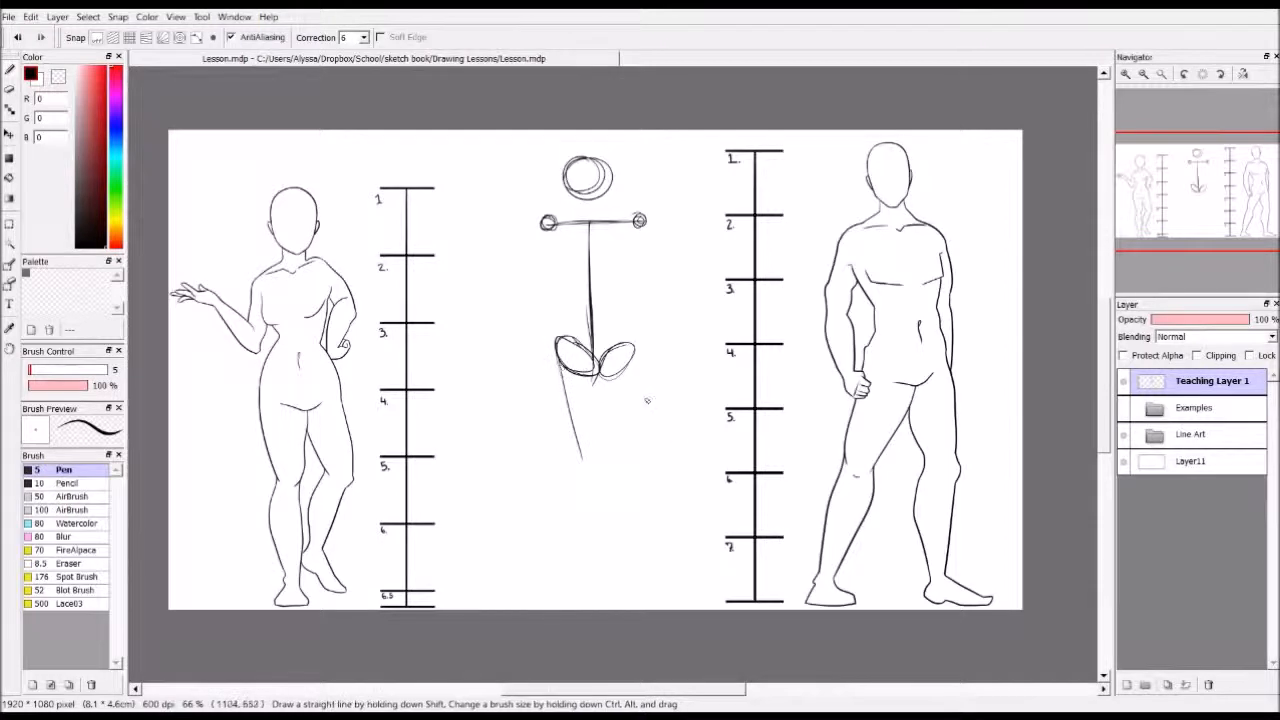
{"action": "left_click_drag", "start_coordinate": [636, 353], "coordinate": [636, 469]}
{"action": "key", "text": "ctrl+z"}
{"action": "left_click_drag", "start_coordinate": [632, 352], "coordinate": [632, 540]}
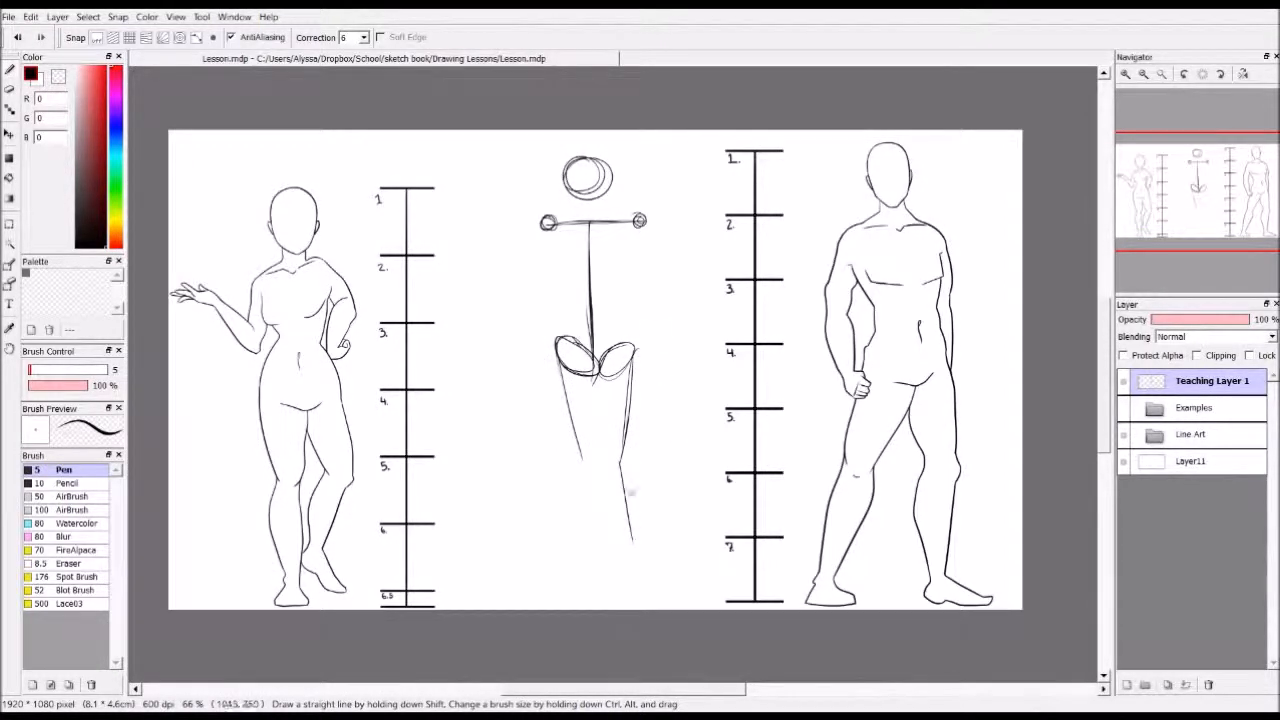
{"action": "key", "text": "ctrl+z"}
{"action": "left_click_drag", "start_coordinate": [620, 460], "coordinate": [635, 543]}
{"action": "key", "text": "ctrl+z"}
{"action": "left_click_drag", "start_coordinate": [621, 462], "coordinate": [627, 542]}
{"action": "mouse_move", "coordinate": [580, 458]}
{"action": "left_mouse_down"}
{"action": "mouse_move", "coordinate": [576, 551]}
{"action": "mouse_move", "coordinate": [578, 537]}
{"action": "mouse_move", "coordinate": [561, 555]}
{"action": "mouse_move", "coordinate": [637, 542]}
{"action": "left_mouse_up"}
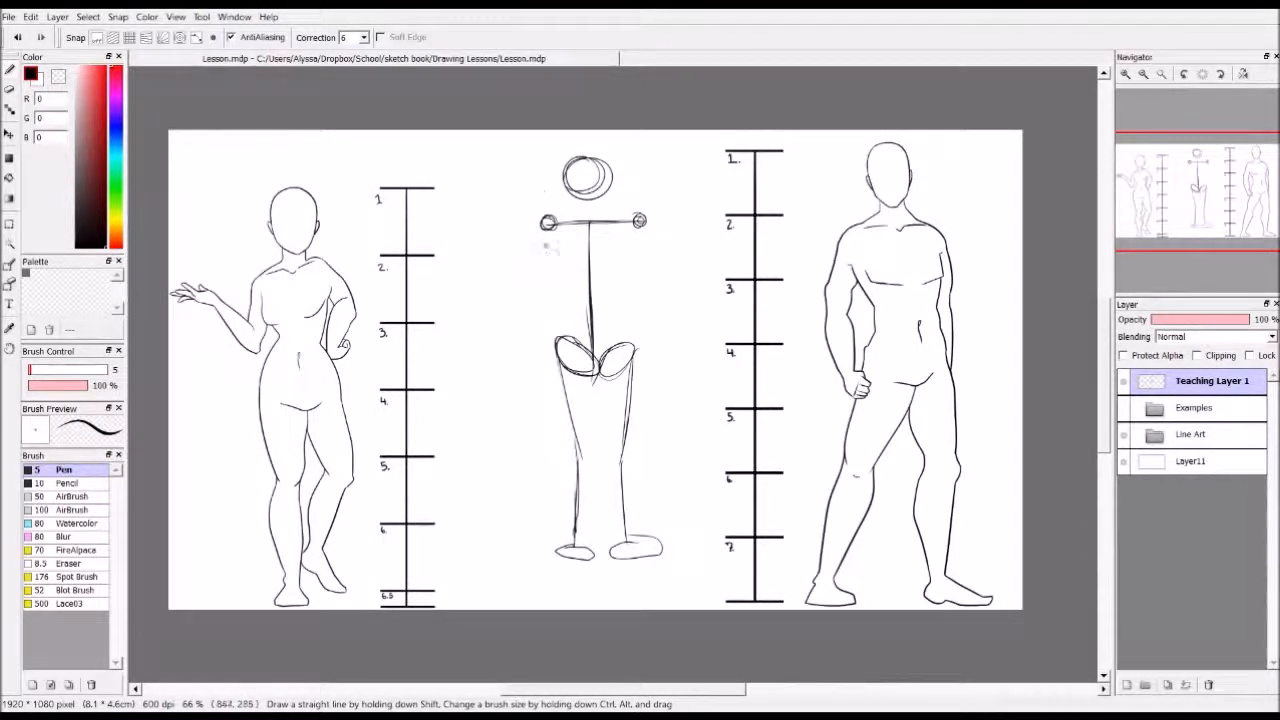
Draw an arm line down from each shoulder joint to hip level, ending in a small oval
{"action": "left_click_drag", "start_coordinate": [546, 228], "coordinate": [545, 374]}
{"action": "left_click_drag", "start_coordinate": [645, 226], "coordinate": [648, 356]}
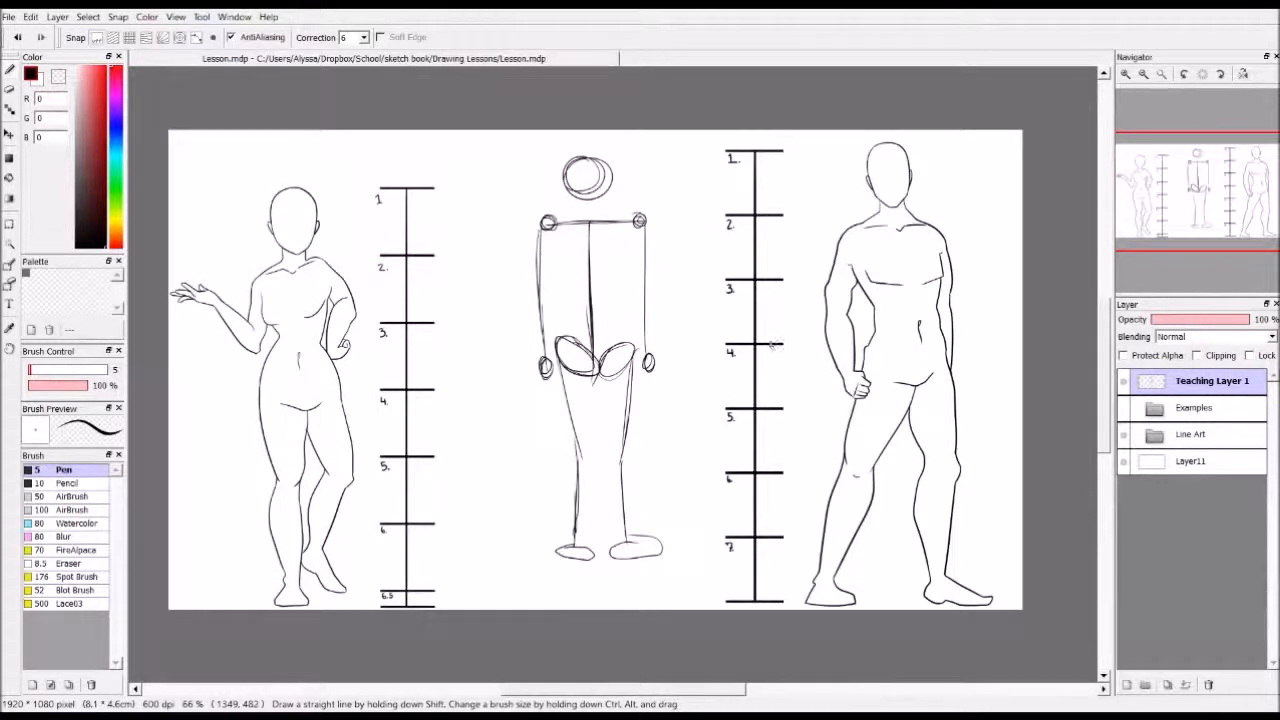
Set the pen colour to red and draw a rounded chest block below the shoulders and a wide oval around the hips
{"action": "left_click", "coordinate": [106, 67]}
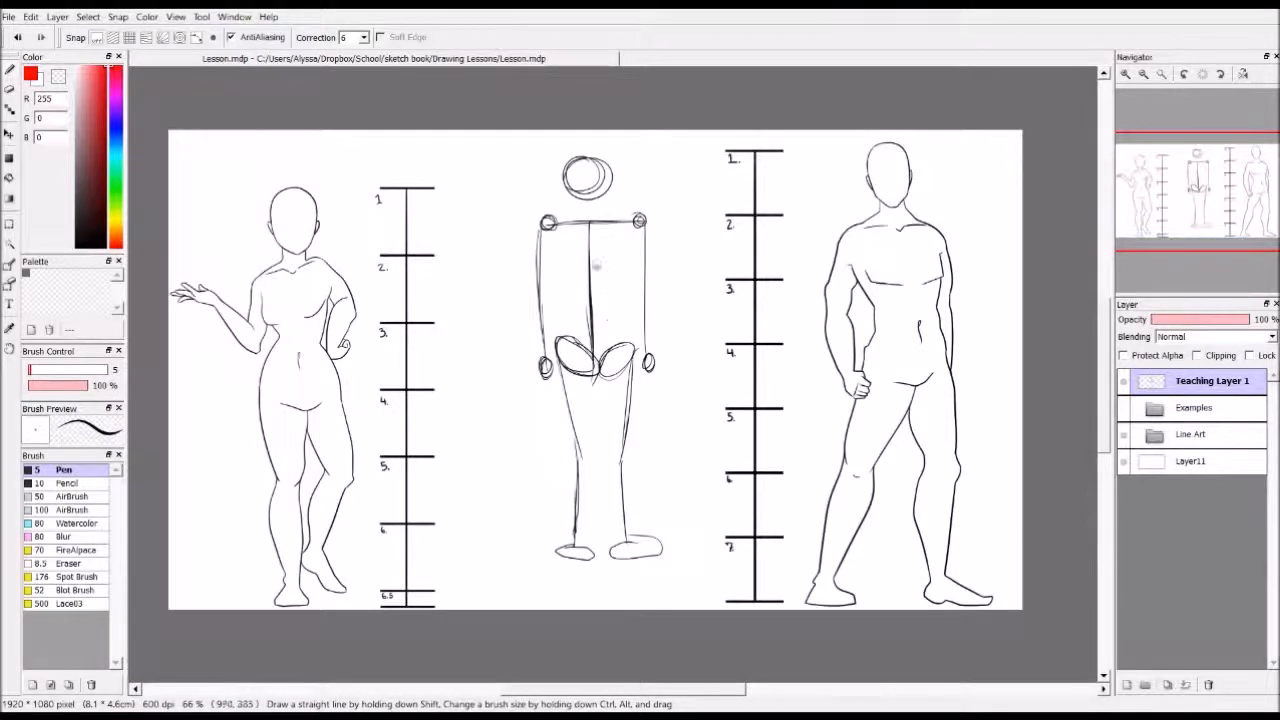
{"action": "mouse_move", "coordinate": [548, 248]}
{"action": "left_mouse_down"}
{"action": "mouse_move", "coordinate": [632, 289]}
{"action": "mouse_move", "coordinate": [638, 222]}
{"action": "mouse_move", "coordinate": [549, 224]}
{"action": "left_mouse_up"}
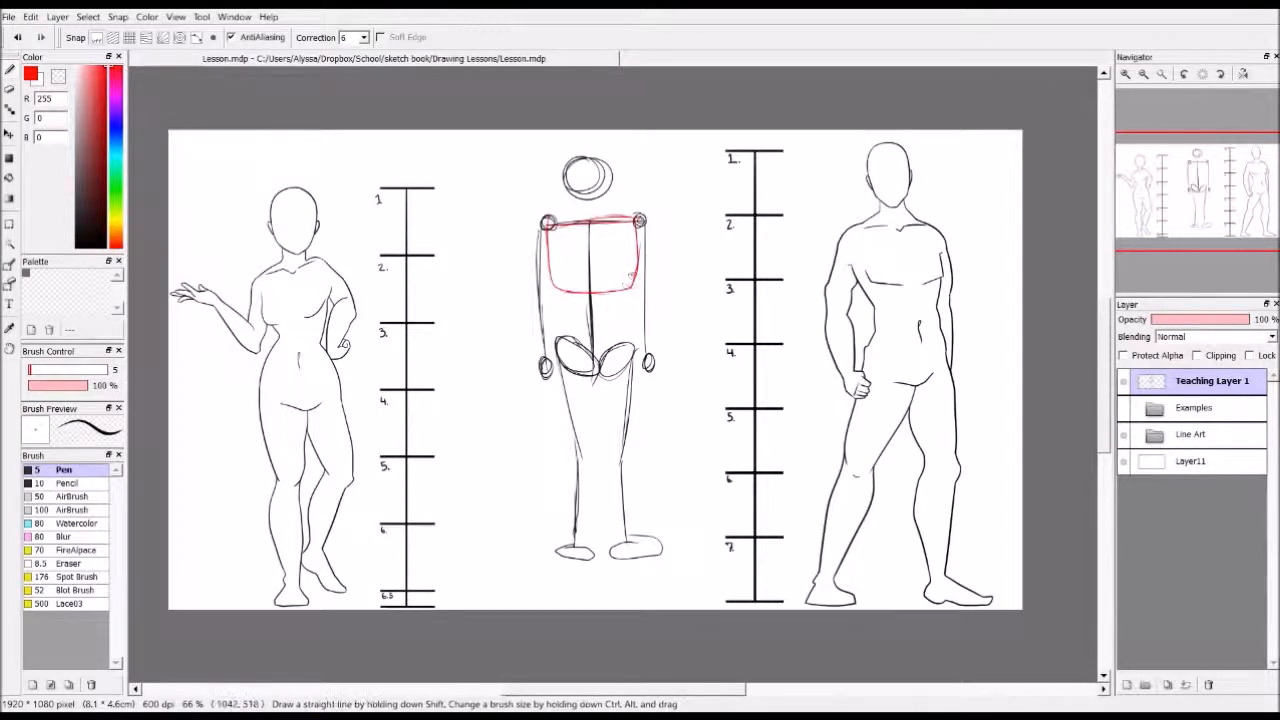
{"action": "mouse_move", "coordinate": [588, 325]}
{"action": "left_mouse_down"}
{"action": "mouse_move", "coordinate": [628, 370]}
{"action": "mouse_move", "coordinate": [606, 335]}
{"action": "mouse_move", "coordinate": [572, 332]}
{"action": "mouse_move", "coordinate": [566, 366]}
{"action": "mouse_move", "coordinate": [611, 329]}
{"action": "left_mouse_up"}
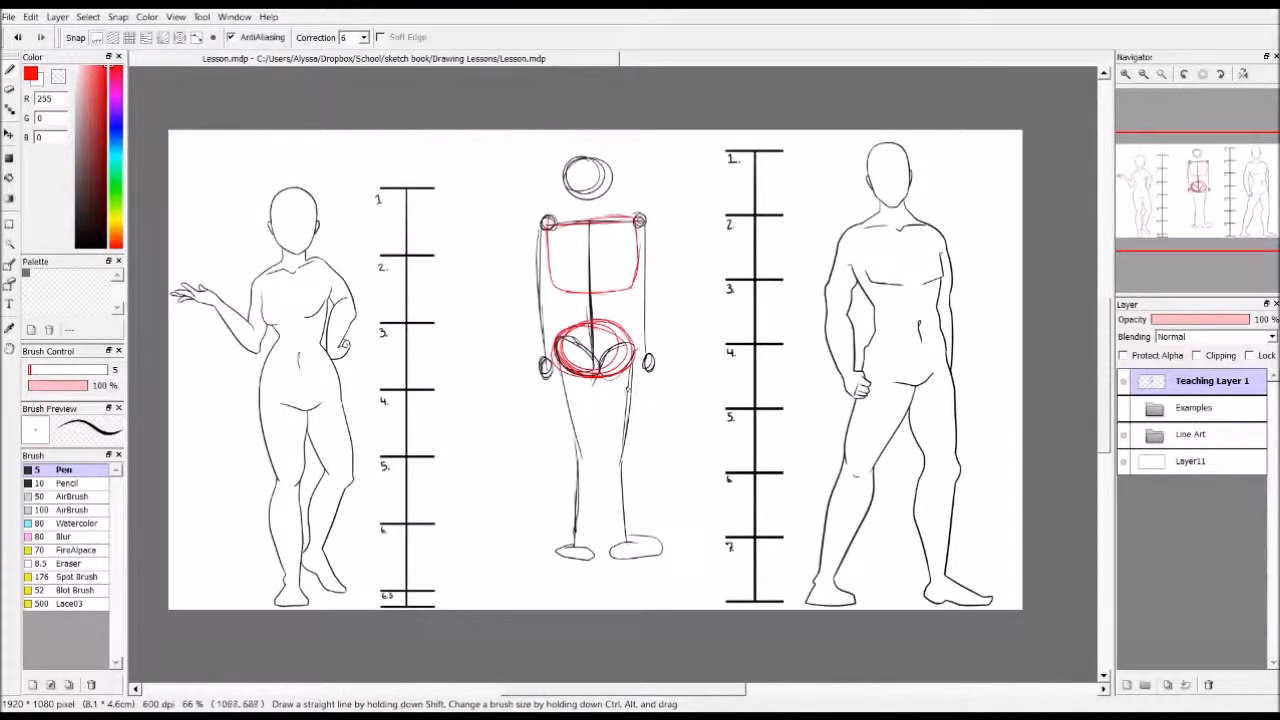
Draw tapered red thigh shapes around both upper leg lines, from the pelvis oval down to the knees
{"action": "left_click_drag", "start_coordinate": [630, 356], "coordinate": [617, 466]}
{"action": "key", "text": "ctrl+z"}
{"action": "mouse_move", "coordinate": [601, 378]}
{"action": "left_mouse_down"}
{"action": "mouse_move", "coordinate": [618, 450]}
{"action": "mouse_move", "coordinate": [642, 380]}
{"action": "mouse_move", "coordinate": [634, 350]}
{"action": "mouse_move", "coordinate": [637, 430]}
{"action": "left_mouse_up"}
{"action": "left_click_drag", "start_coordinate": [551, 346], "coordinate": [574, 440]}
{"action": "mouse_move", "coordinate": [553, 384]}
{"action": "left_mouse_down"}
{"action": "mouse_move", "coordinate": [594, 439]}
{"action": "mouse_move", "coordinate": [584, 446]}
{"action": "mouse_move", "coordinate": [596, 384]}
{"action": "mouse_move", "coordinate": [587, 449]}
{"action": "mouse_move", "coordinate": [559, 399]}
{"action": "mouse_move", "coordinate": [567, 436]}
{"action": "left_mouse_up"}
{"action": "left_click_drag", "start_coordinate": [553, 358], "coordinate": [559, 406]}
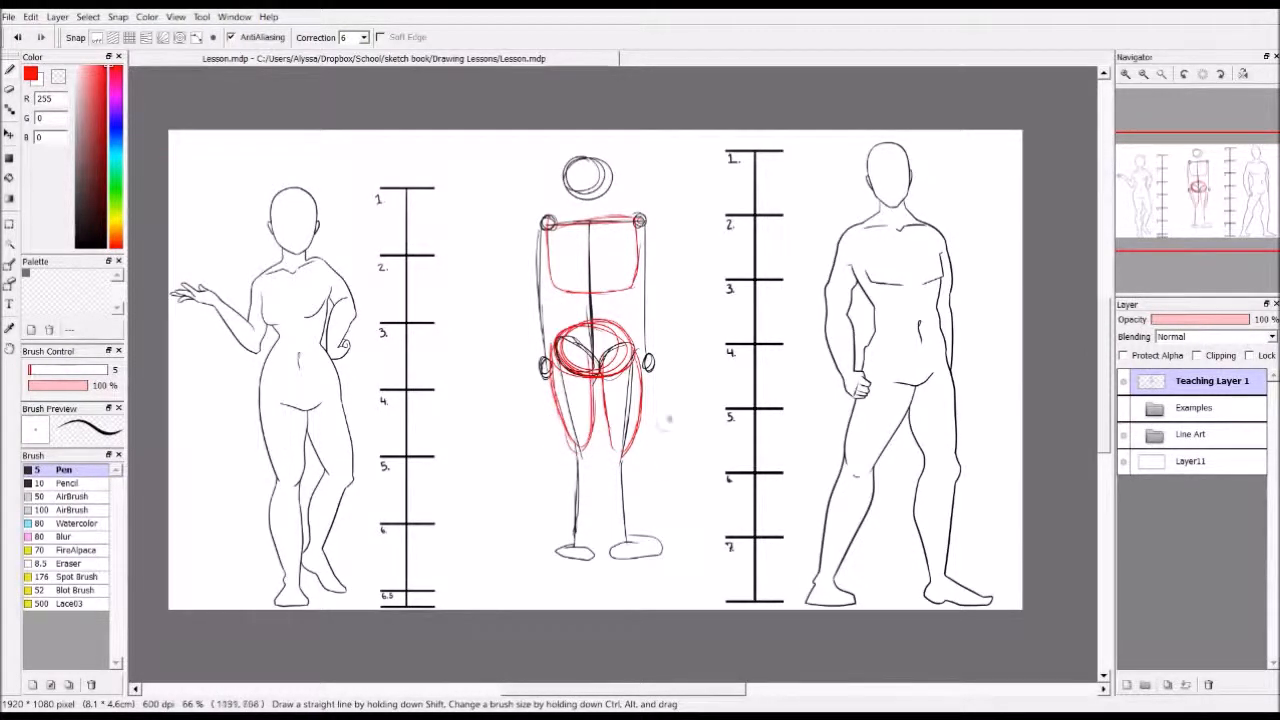
Outline both lower legs in red with bulging calves and add wedge-shaped feet at the ankles
{"action": "left_click_drag", "start_coordinate": [566, 440], "coordinate": [563, 527]}
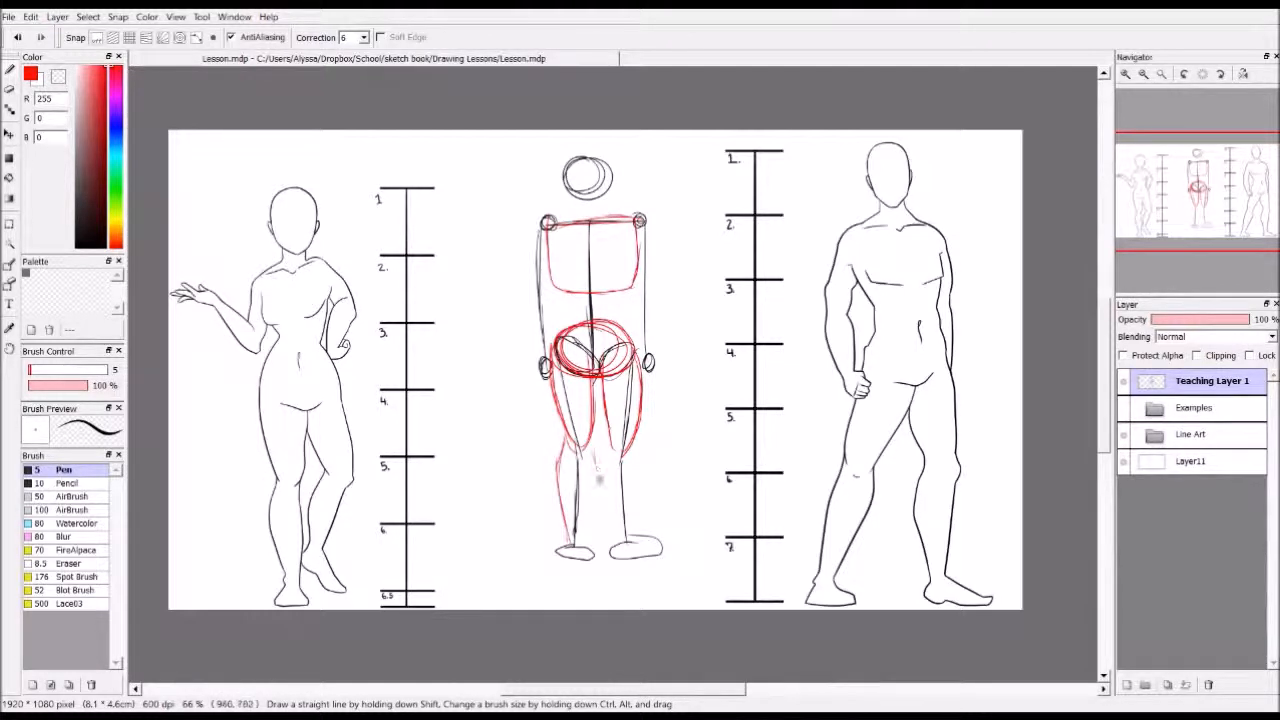
{"action": "left_click_drag", "start_coordinate": [589, 420], "coordinate": [584, 552]}
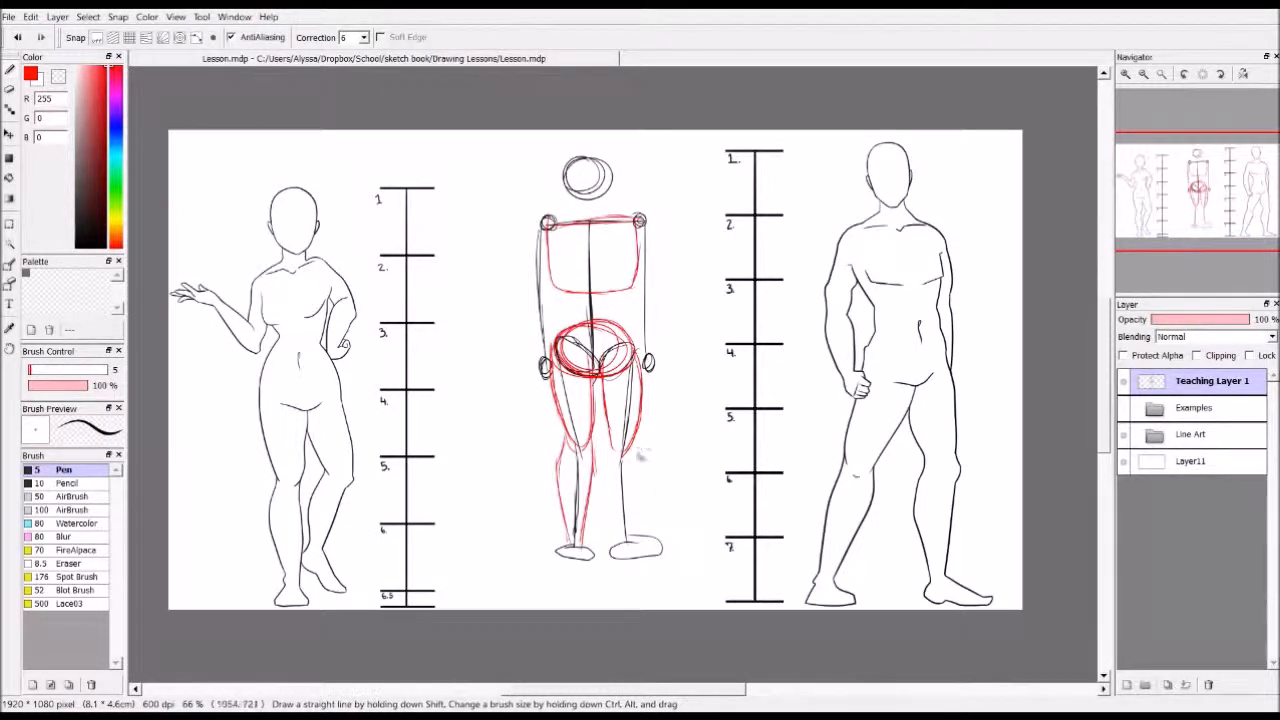
{"action": "left_click_drag", "start_coordinate": [636, 440], "coordinate": [644, 548]}
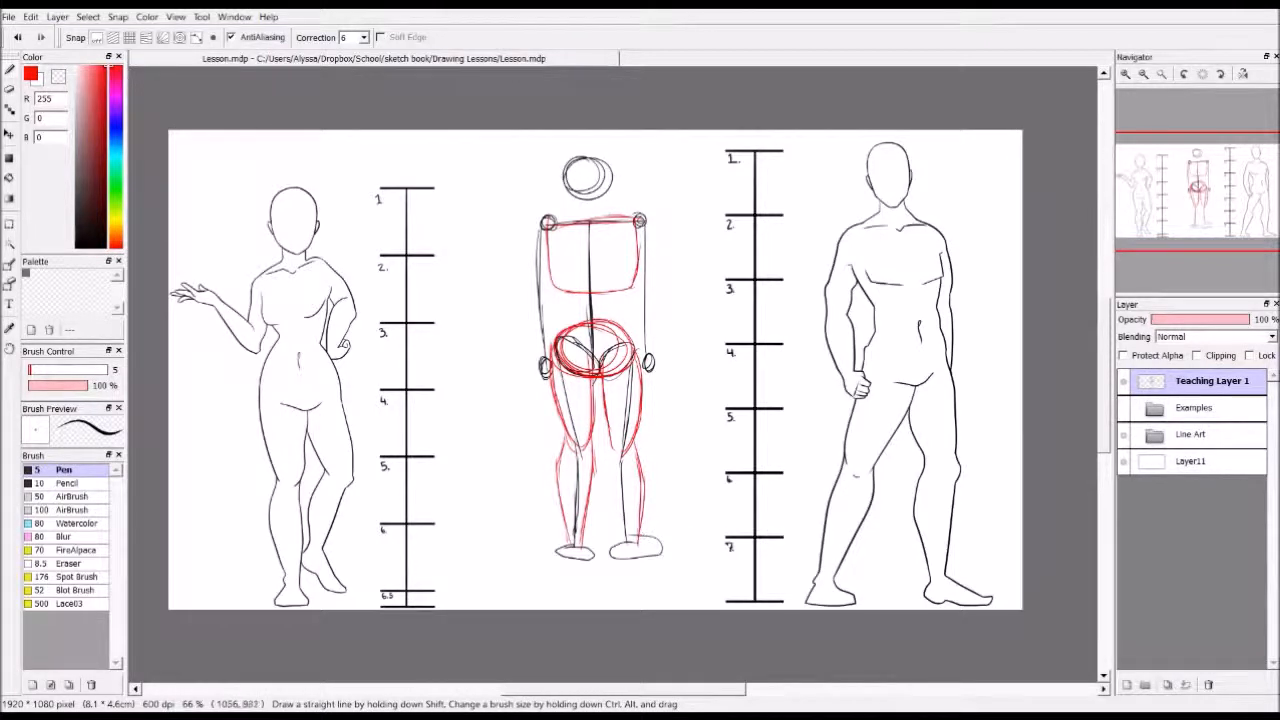
{"action": "mouse_move", "coordinate": [610, 436]}
{"action": "left_mouse_down"}
{"action": "mouse_move", "coordinate": [634, 552]}
{"action": "mouse_move", "coordinate": [616, 546]}
{"action": "mouse_move", "coordinate": [660, 548]}
{"action": "mouse_move", "coordinate": [616, 566]}
{"action": "mouse_move", "coordinate": [653, 567]}
{"action": "mouse_move", "coordinate": [660, 548]}
{"action": "left_mouse_up"}
{"action": "key", "text": "ctrl+z"}
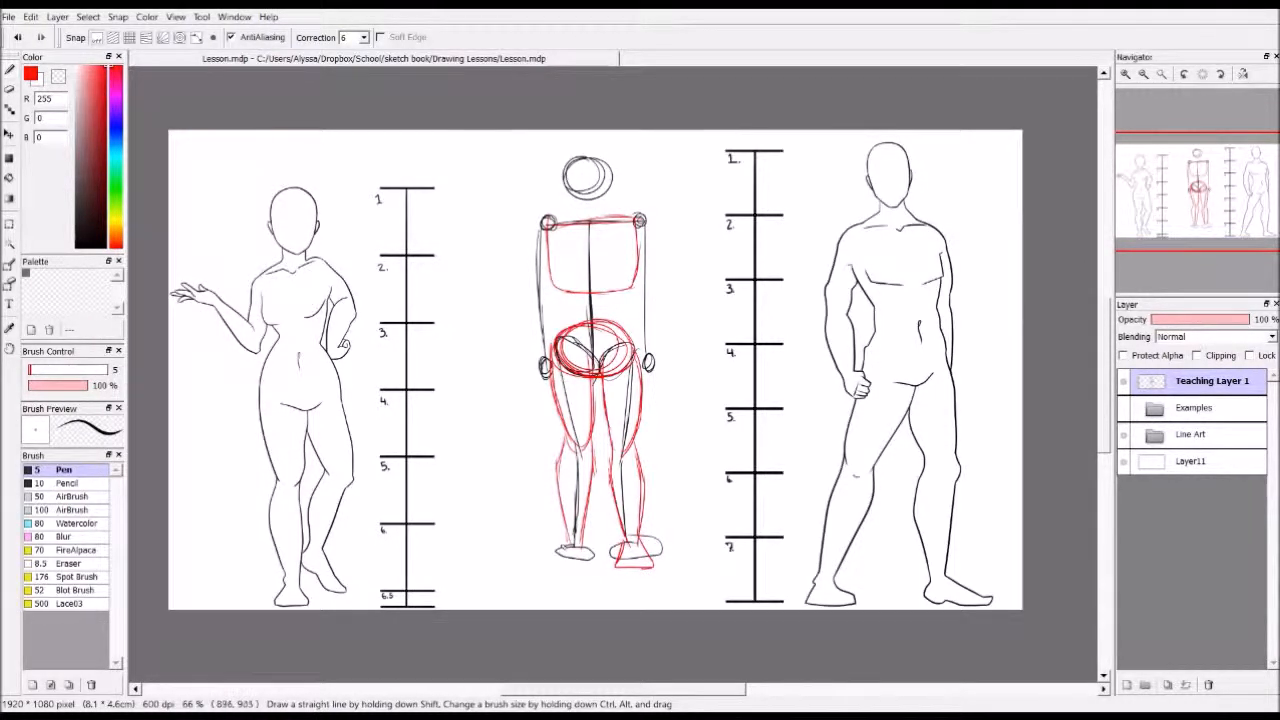
{"action": "left_click_drag", "start_coordinate": [557, 561], "coordinate": [590, 567]}
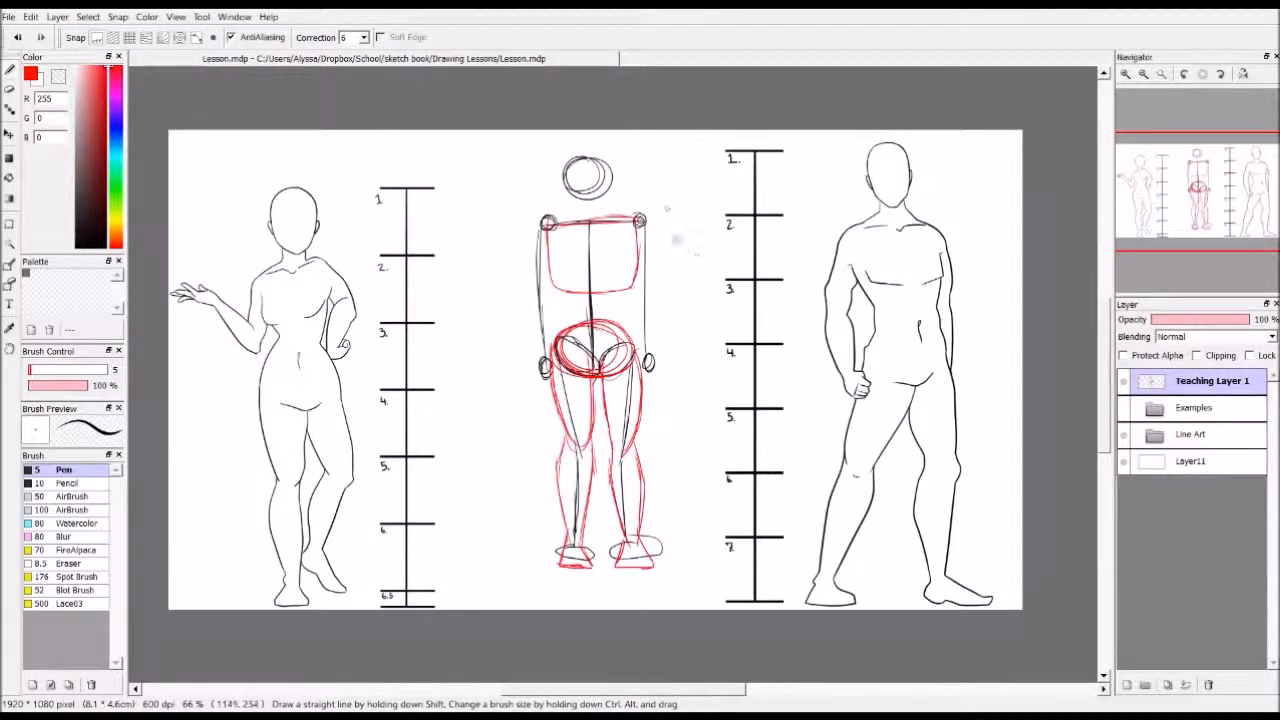
Add red upper-arm ovals and tapered forearm shapes around both arm lines of the stick figure
{"action": "mouse_move", "coordinate": [641, 221]}
{"action": "left_mouse_down"}
{"action": "mouse_move", "coordinate": [647, 298]}
{"action": "mouse_move", "coordinate": [641, 218]}
{"action": "left_mouse_up"}
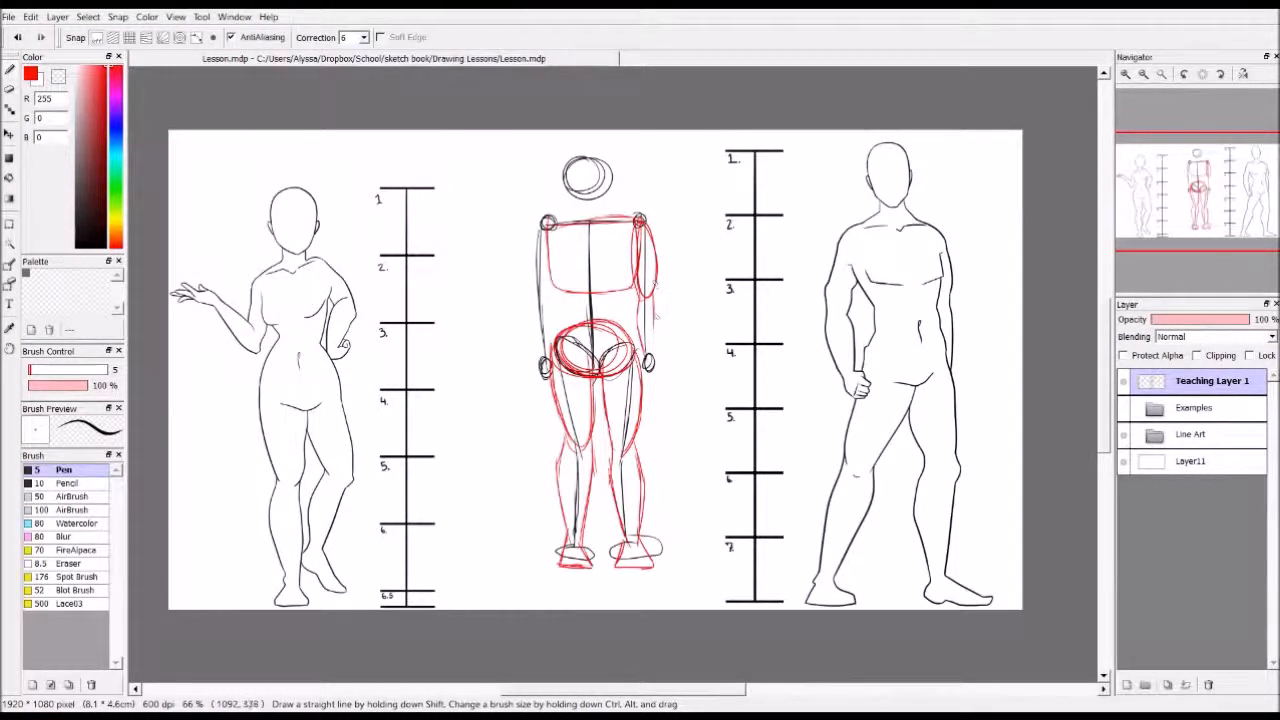
{"action": "left_click_drag", "start_coordinate": [664, 270], "coordinate": [648, 362]}
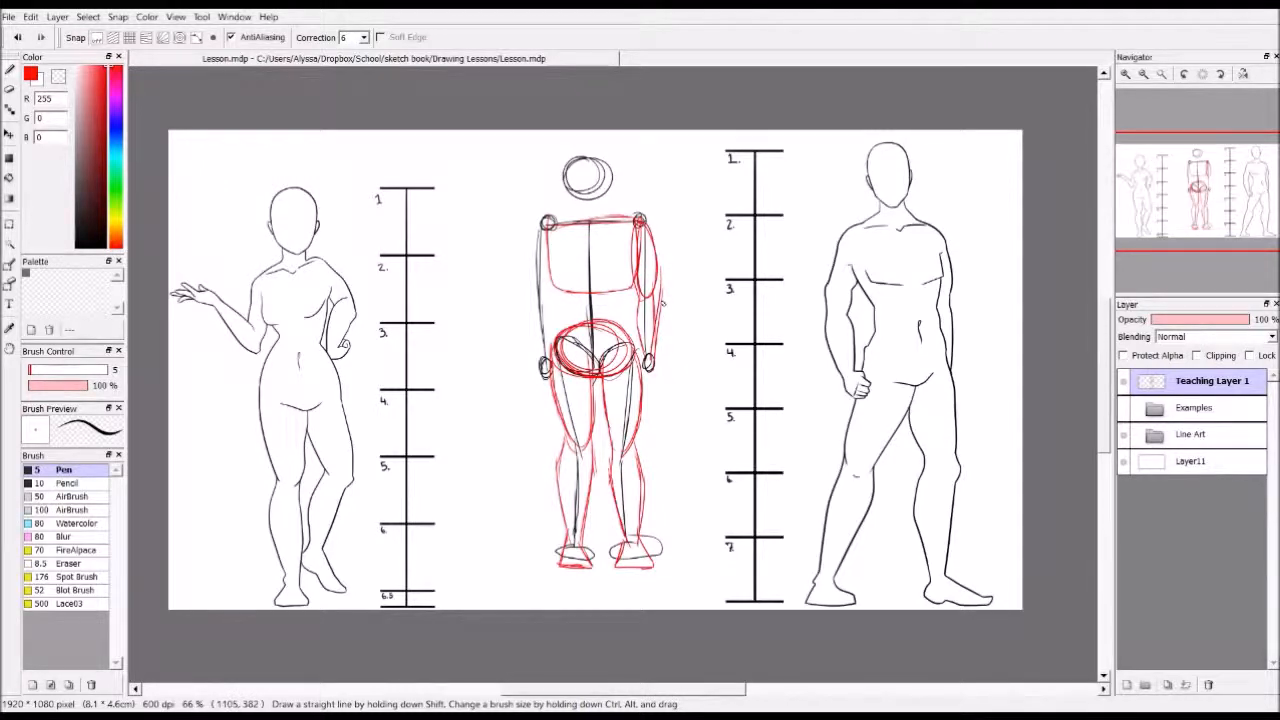
{"action": "left_click_drag", "start_coordinate": [662, 290], "coordinate": [652, 358]}
{"action": "mouse_move", "coordinate": [545, 220]}
{"action": "left_mouse_down"}
{"action": "mouse_move", "coordinate": [540, 289]}
{"action": "mouse_move", "coordinate": [544, 221]}
{"action": "left_mouse_up"}
{"action": "left_click_drag", "start_coordinate": [535, 279], "coordinate": [542, 358]}
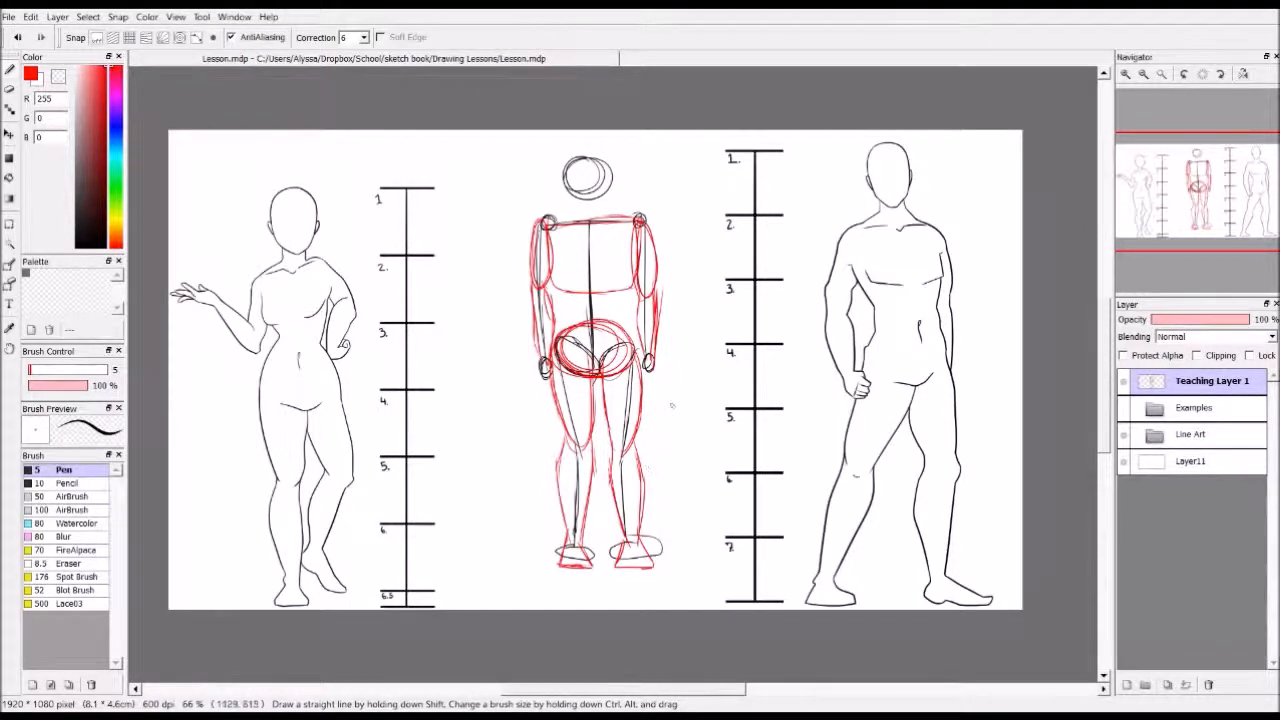
Draw a red four-sided palm block below the stick figure's wrist nearer the right-hand scale
{"action": "scroll", "coordinate": [650, 415], "scroll_direction": "up", "scroll_amount": 3}
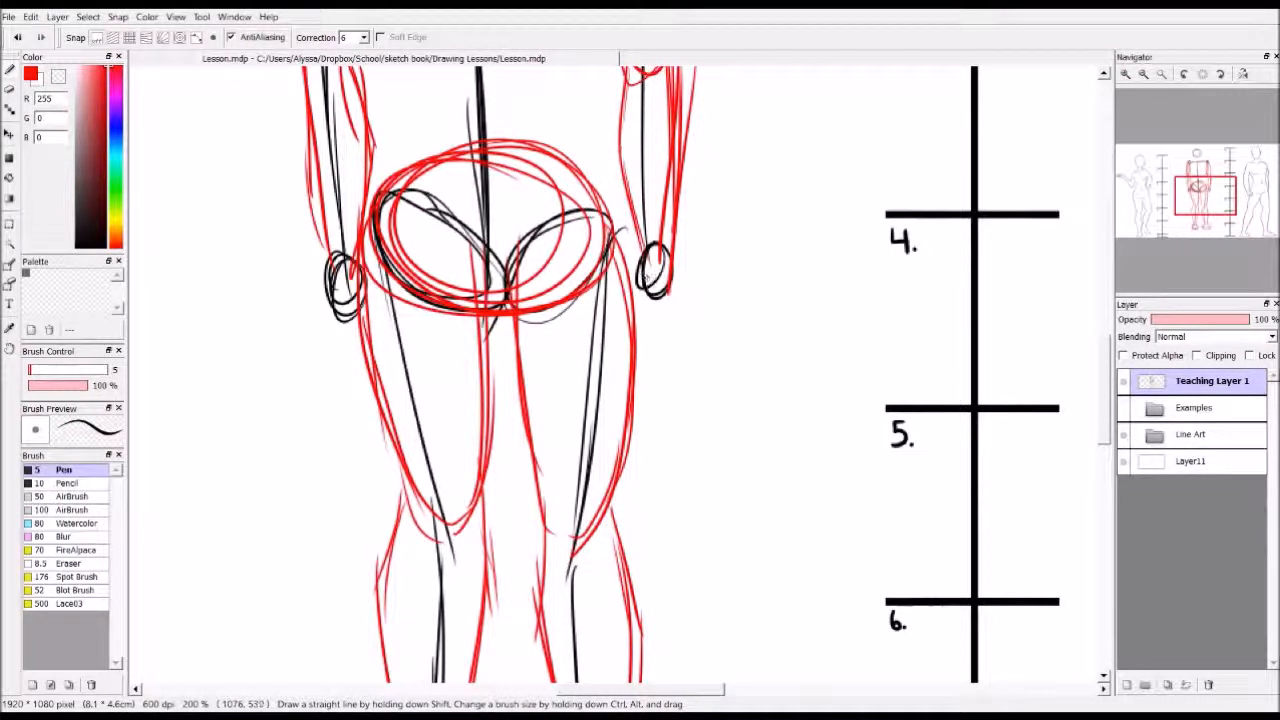
{"action": "mouse_move", "coordinate": [645, 262]}
{"action": "left_mouse_down"}
{"action": "mouse_move", "coordinate": [692, 274]}
{"action": "mouse_move", "coordinate": [678, 364]}
{"action": "left_mouse_up"}
{"action": "mouse_move", "coordinate": [649, 263]}
{"action": "left_mouse_down"}
{"action": "mouse_move", "coordinate": [644, 330]}
{"action": "mouse_move", "coordinate": [678, 344]}
{"action": "left_mouse_up"}
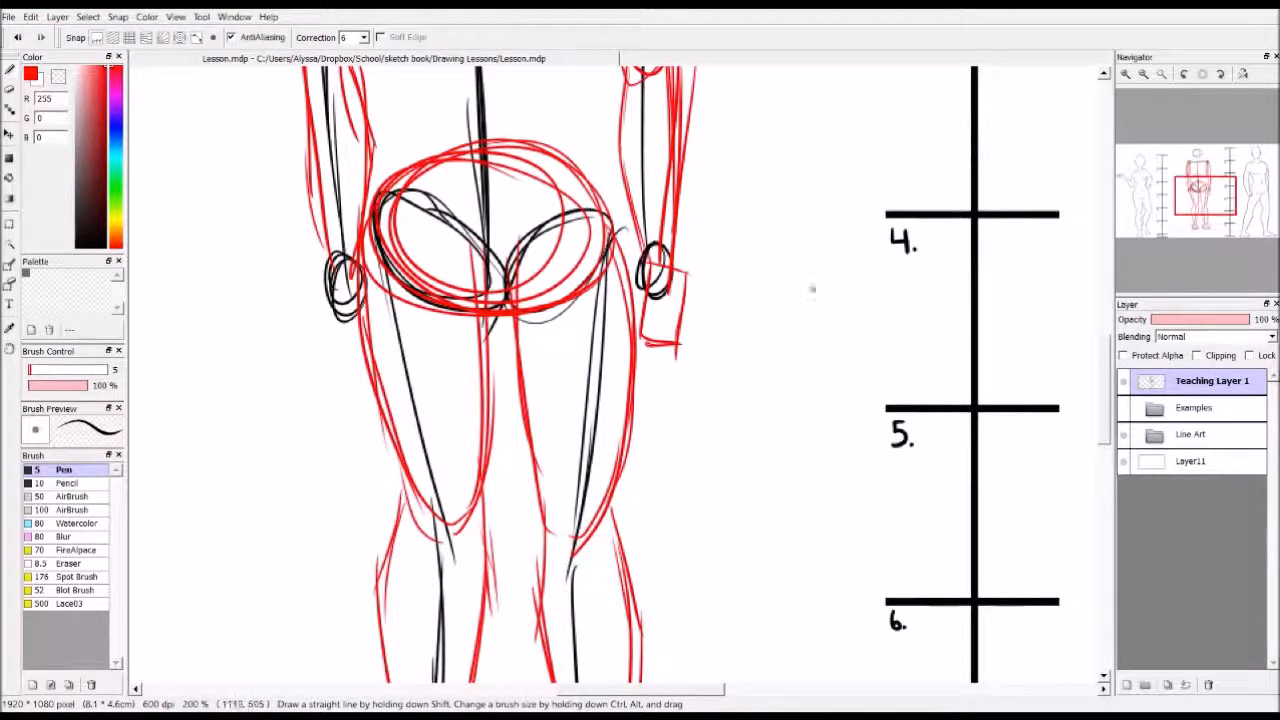
Try a separate red trapezoid palm shape beside the stick figure's hand and undo it
{"action": "mouse_move", "coordinate": [767, 268]}
{"action": "left_mouse_down"}
{"action": "mouse_move", "coordinate": [754, 330]}
{"action": "mouse_move", "coordinate": [827, 331]}
{"action": "mouse_move", "coordinate": [806, 265]}
{"action": "left_mouse_up"}
{"action": "key", "text": "ctrl+z"}
{"action": "key", "text": "ctrl+z"}
{"action": "key", "text": "ctrl+z"}
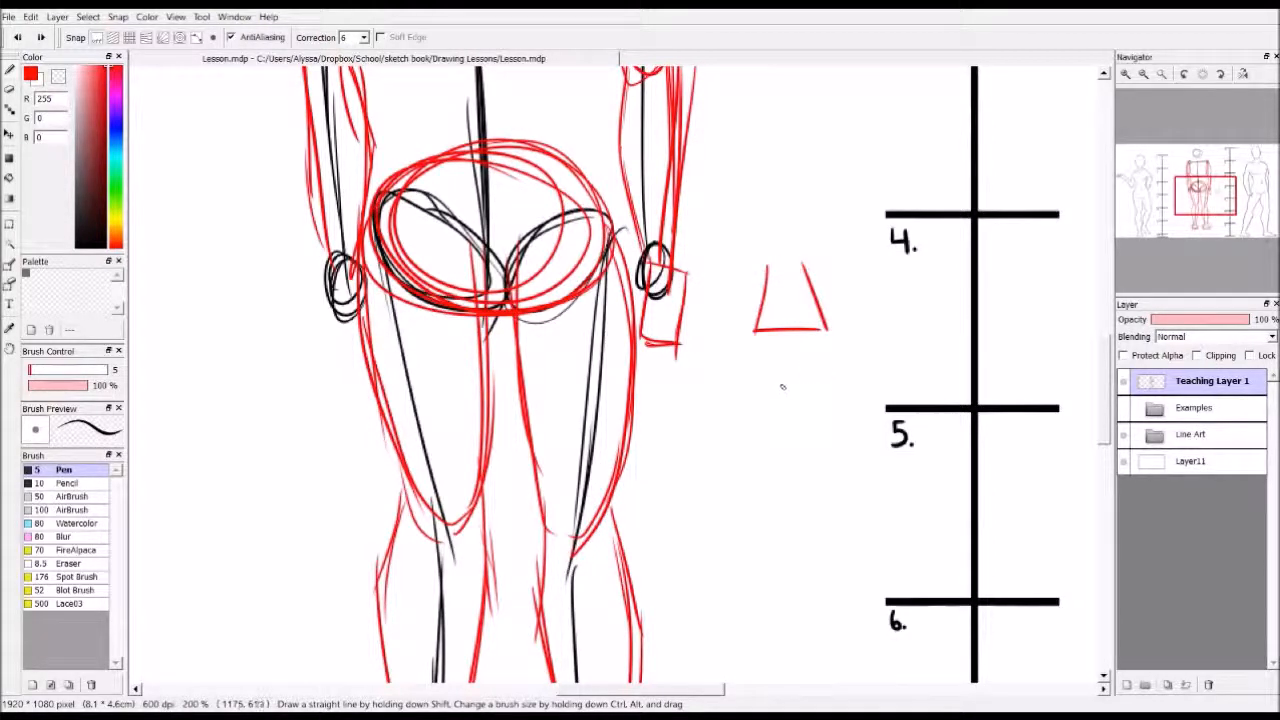
{"action": "key", "text": "ctrl+z"}
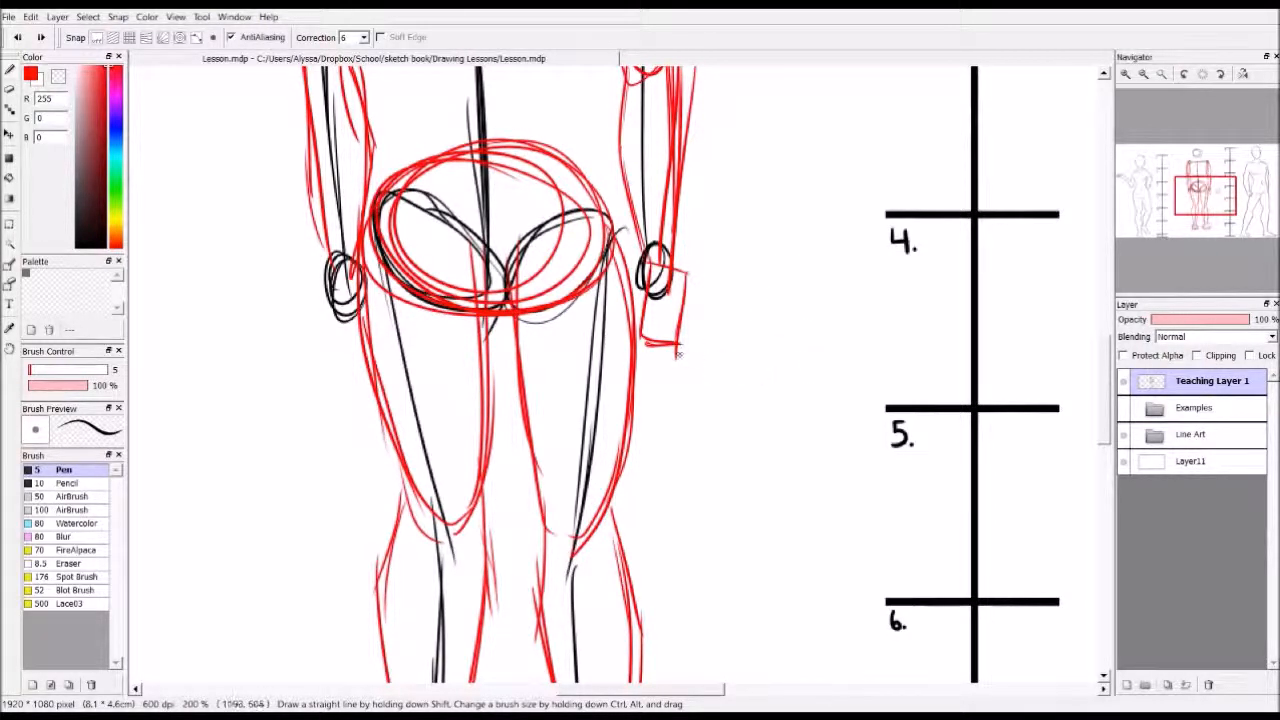
Add a tapered red finger shape below the palm block, and block in the opposite hand's palm and fingers
{"action": "left_click_drag", "start_coordinate": [645, 334], "coordinate": [632, 388]}
{"action": "mouse_move", "coordinate": [677, 347]}
{"action": "left_mouse_down"}
{"action": "mouse_move", "coordinate": [630, 396]}
{"action": "mouse_move", "coordinate": [658, 370]}
{"action": "mouse_move", "coordinate": [637, 388]}
{"action": "left_mouse_up"}
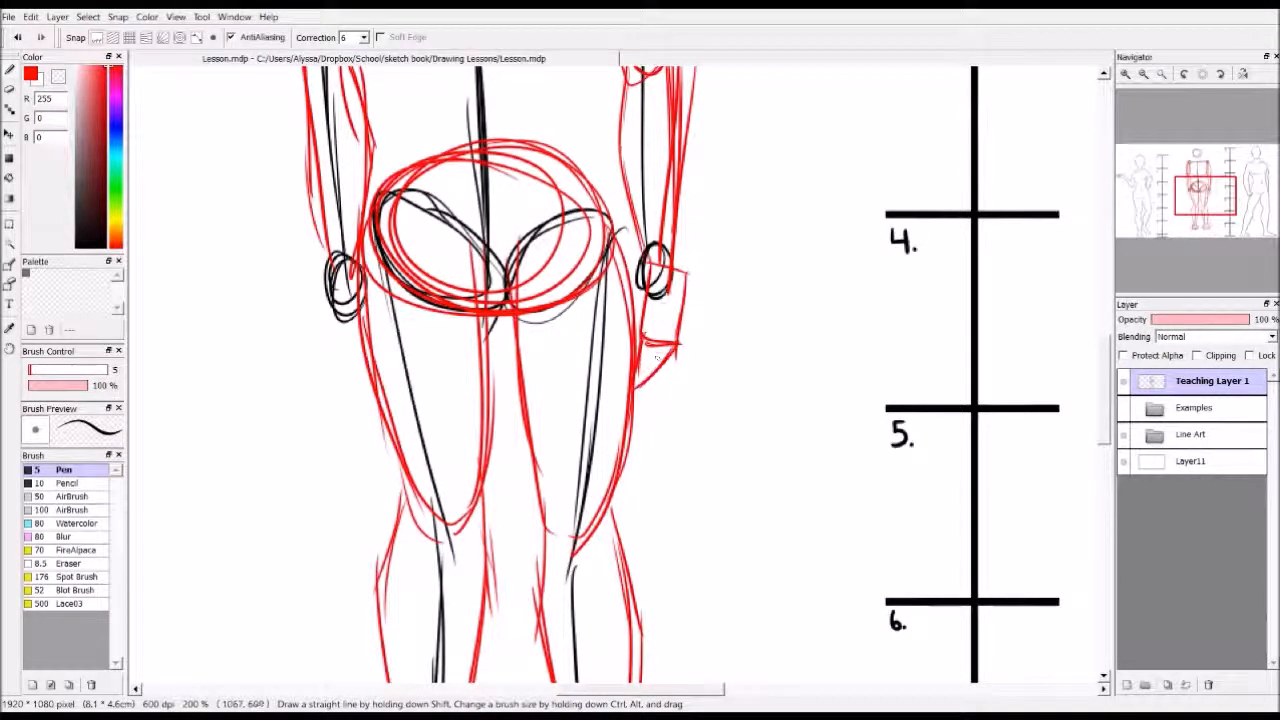
{"action": "mouse_move", "coordinate": [330, 294]}
{"action": "left_mouse_down"}
{"action": "mouse_move", "coordinate": [340, 348]}
{"action": "mouse_move", "coordinate": [373, 326]}
{"action": "left_mouse_up"}
{"action": "mouse_move", "coordinate": [360, 270]}
{"action": "left_mouse_down"}
{"action": "mouse_move", "coordinate": [372, 381]}
{"action": "mouse_move", "coordinate": [386, 390]}
{"action": "left_mouse_up"}
{"action": "left_click_drag", "start_coordinate": [372, 326], "coordinate": [386, 388]}
{"action": "mouse_move", "coordinate": [350, 264]}
{"action": "left_mouse_down"}
{"action": "mouse_move", "coordinate": [339, 344]}
{"action": "mouse_move", "coordinate": [373, 328]}
{"action": "left_mouse_up"}
{"action": "scroll", "coordinate": [761, 345], "scroll_direction": "down", "scroll_amount": 5}
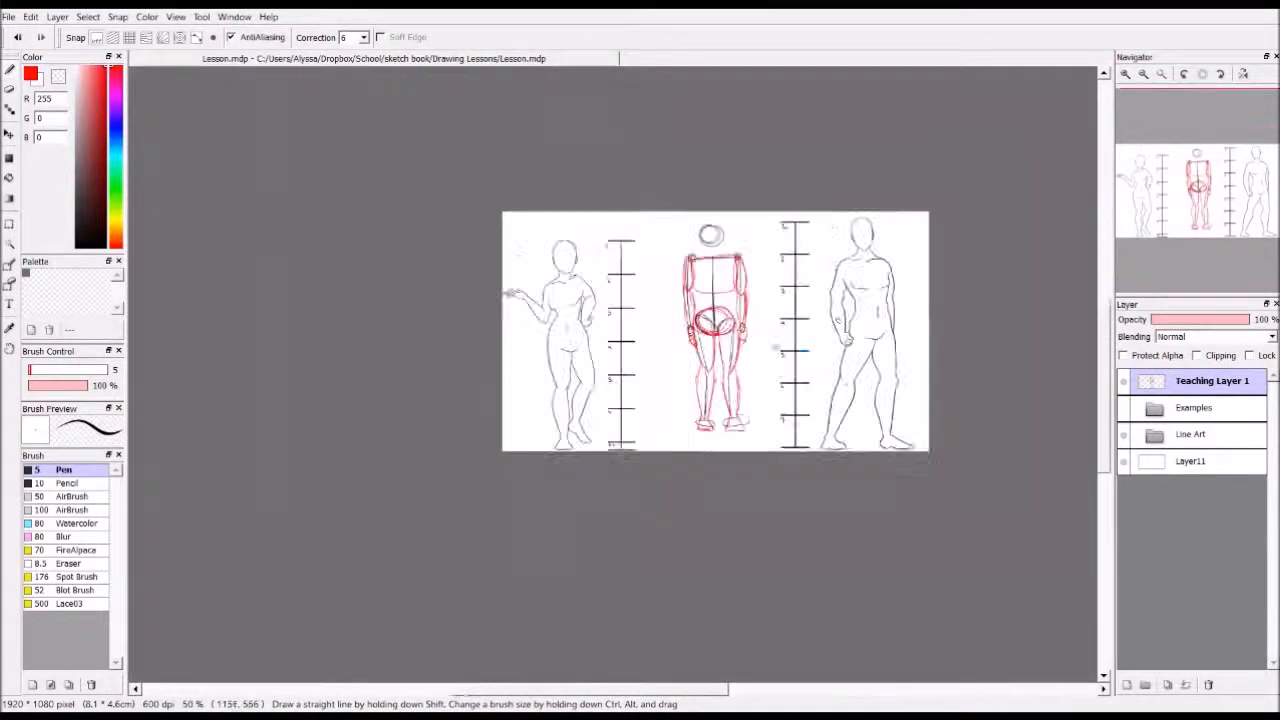
{"action": "scroll", "coordinate": [821, 327], "scroll_direction": "up", "scroll_amount": 1}
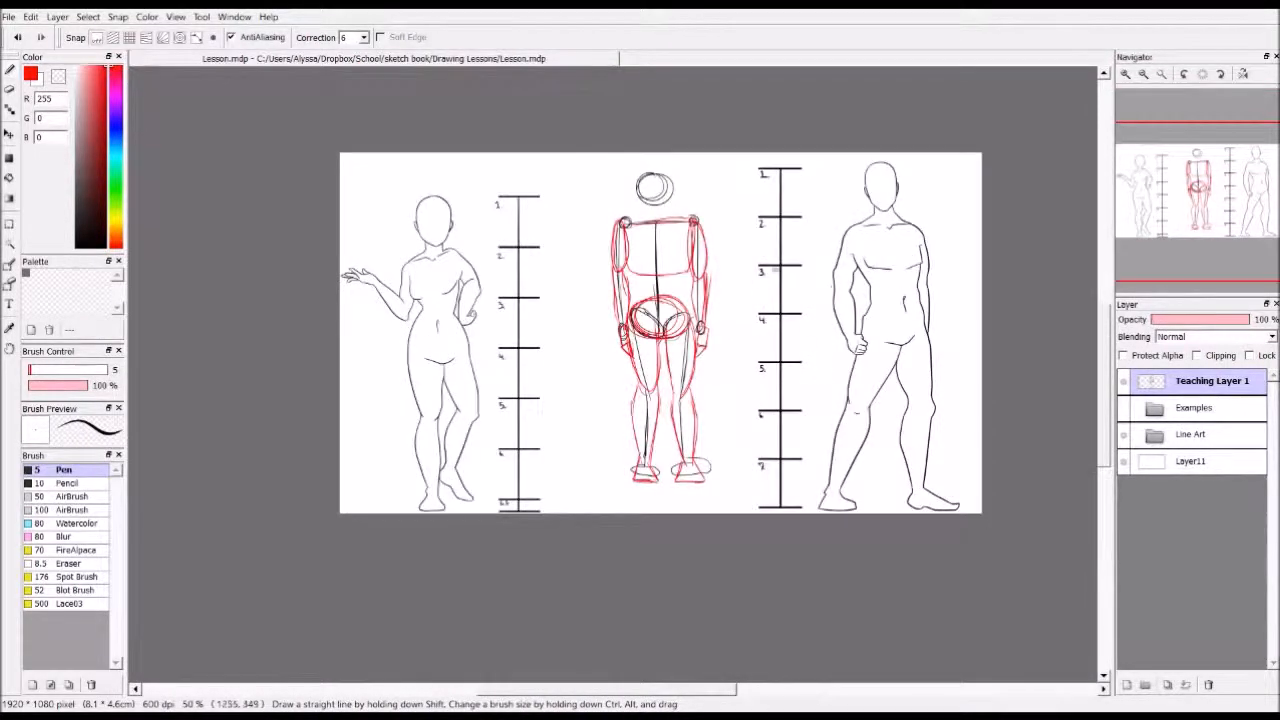